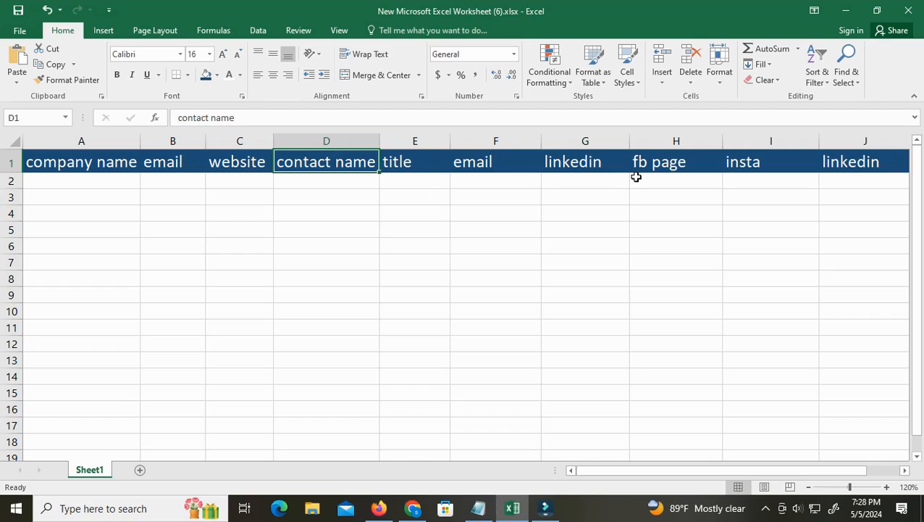
View the Sharah Academy playlists in Chrome, and return to Excel to look over the worksheet's header row
left_click(413, 509)
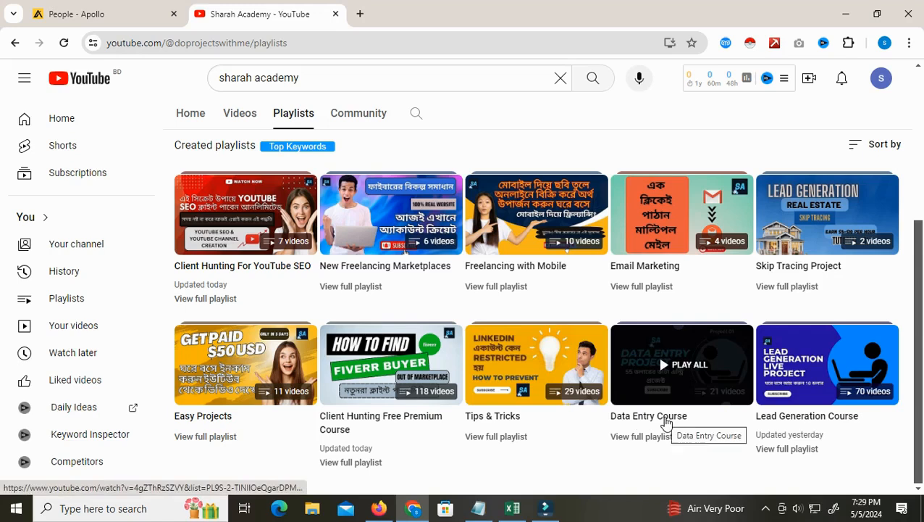
left_click(512, 509)
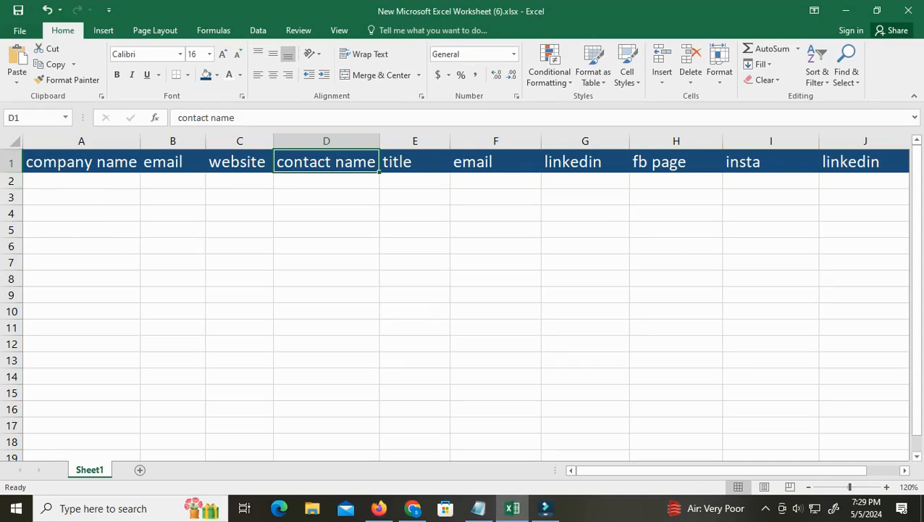
left_click(11, 161)
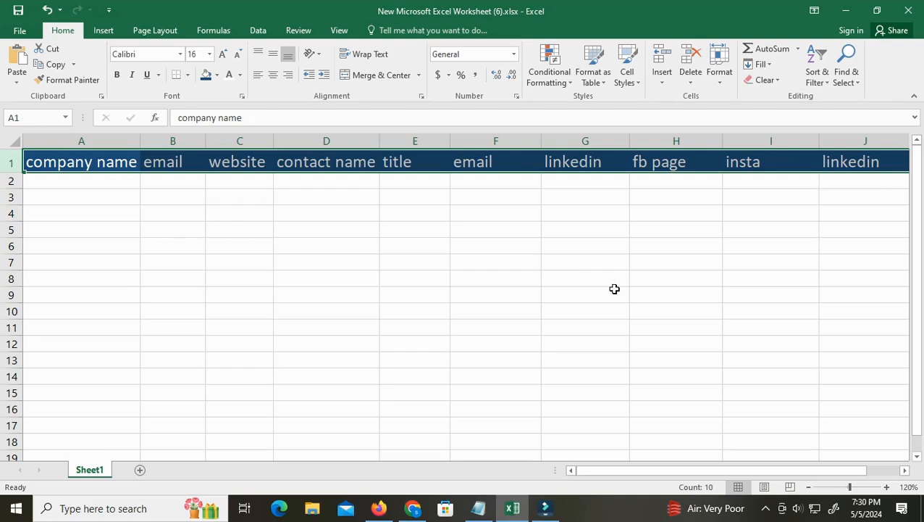
Switch to Firefox and examine the featured listings and business cards on the JWiz directory home page
left_click(388, 510)
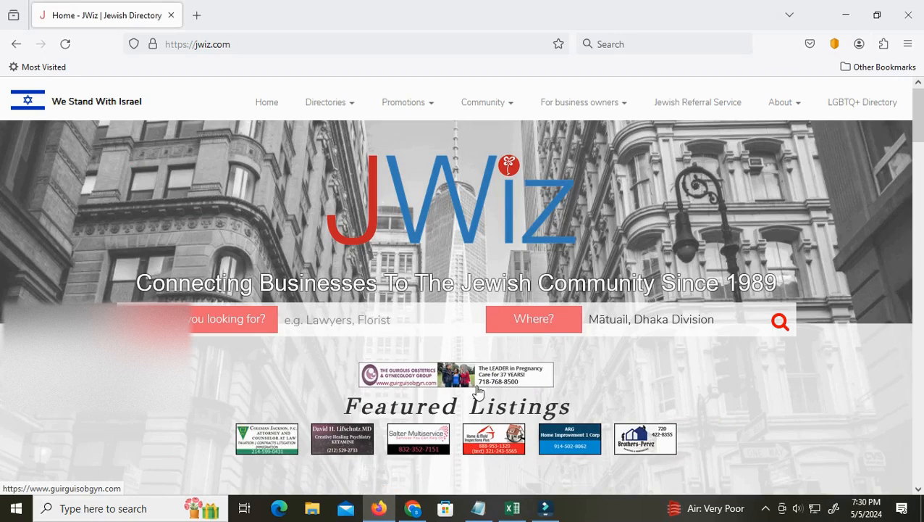
scroll(478, 392, "down", 3)
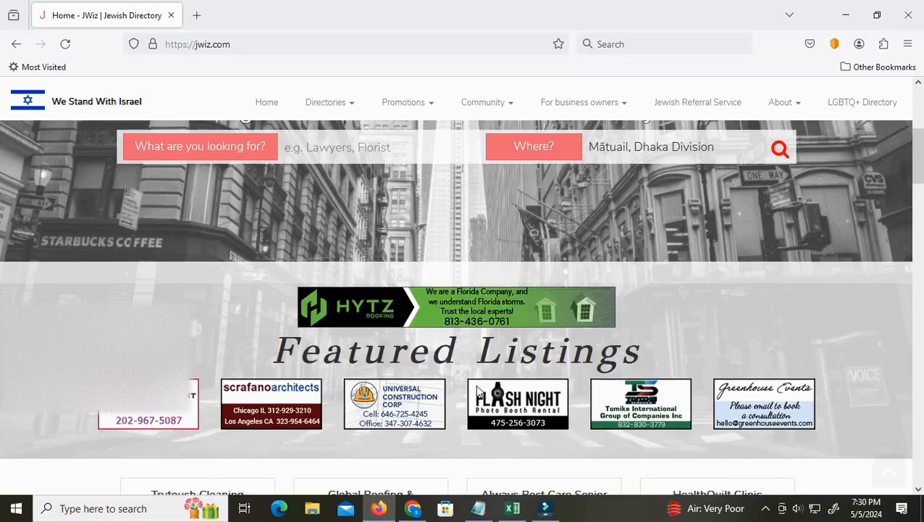
scroll(478, 391, "up", 2)
scroll(477, 391, "up", 1)
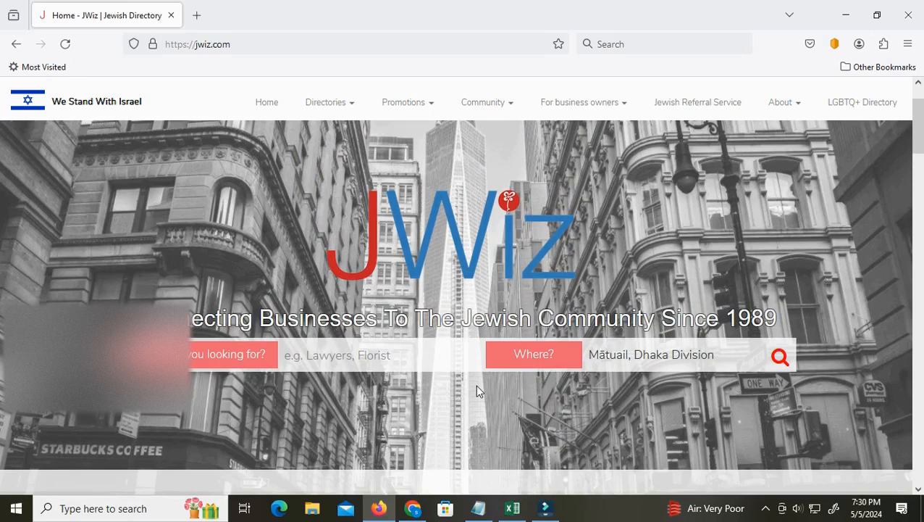
scroll(477, 391, "down", 1)
scroll(477, 392, "down", 4)
scroll(477, 391, "down", 3)
scroll(477, 392, "up", 1)
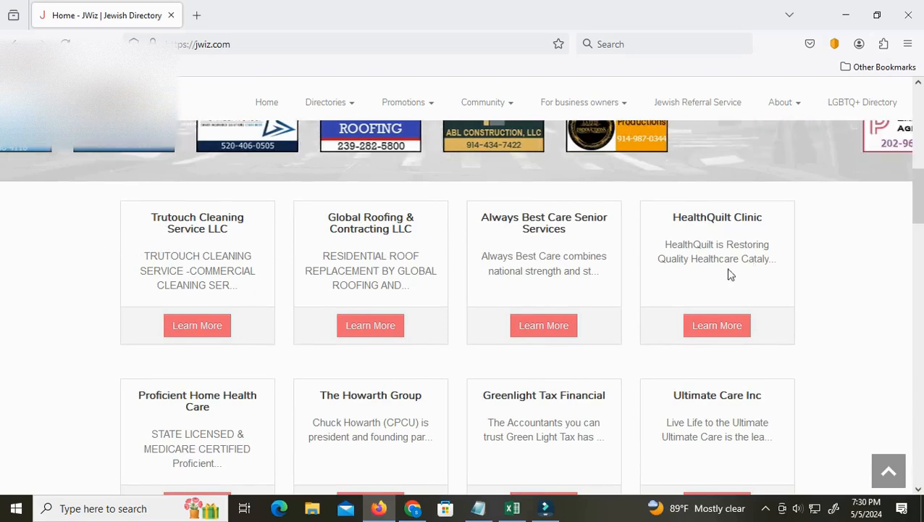
scroll(497, 411, "down", 2)
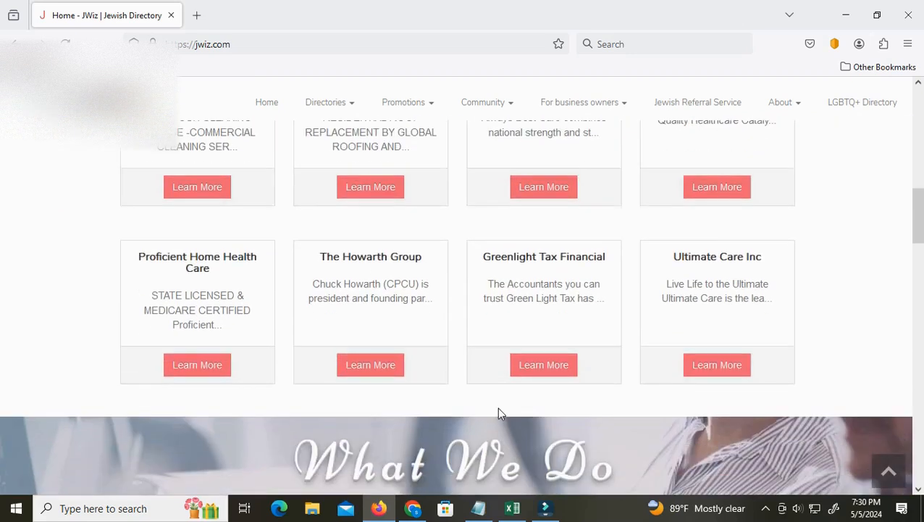
scroll(499, 413, "up", 3)
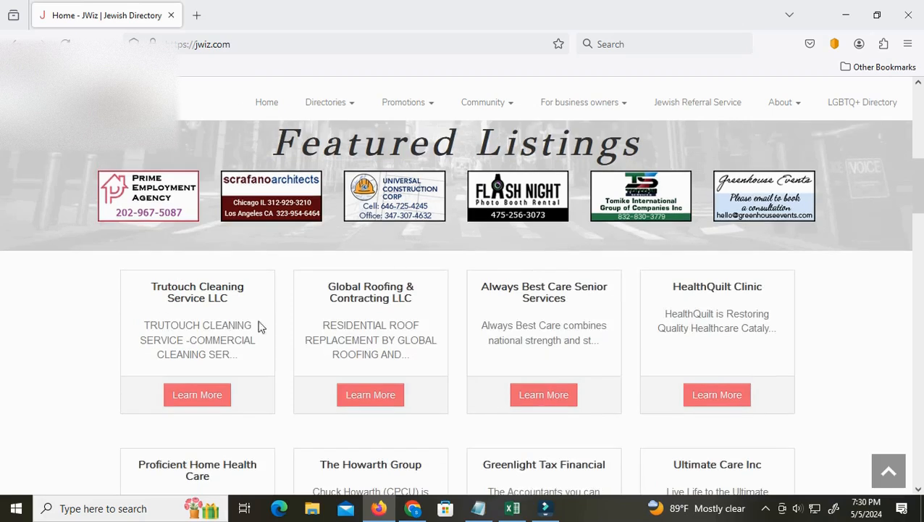
scroll(625, 370, "down", 2)
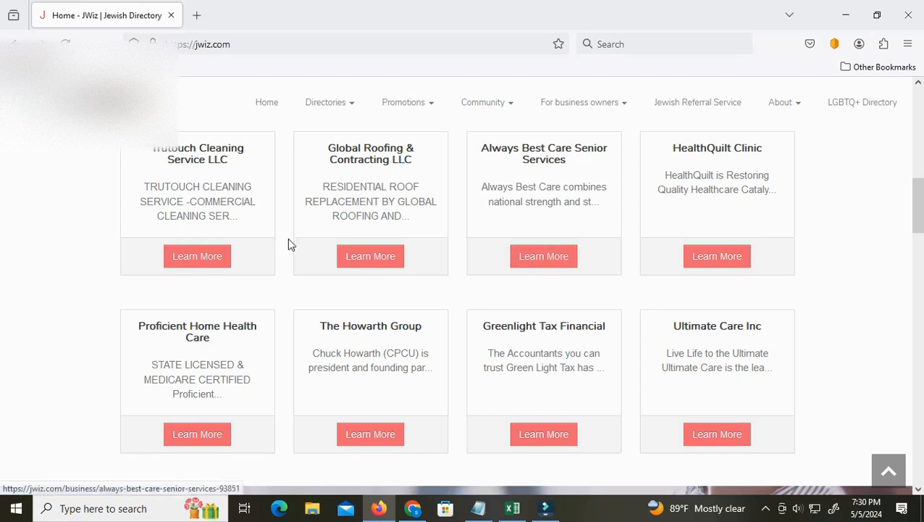
Open the Trutouch Cleaning Service LLC listing and review its contact details, service description and categories
left_click(195, 254)
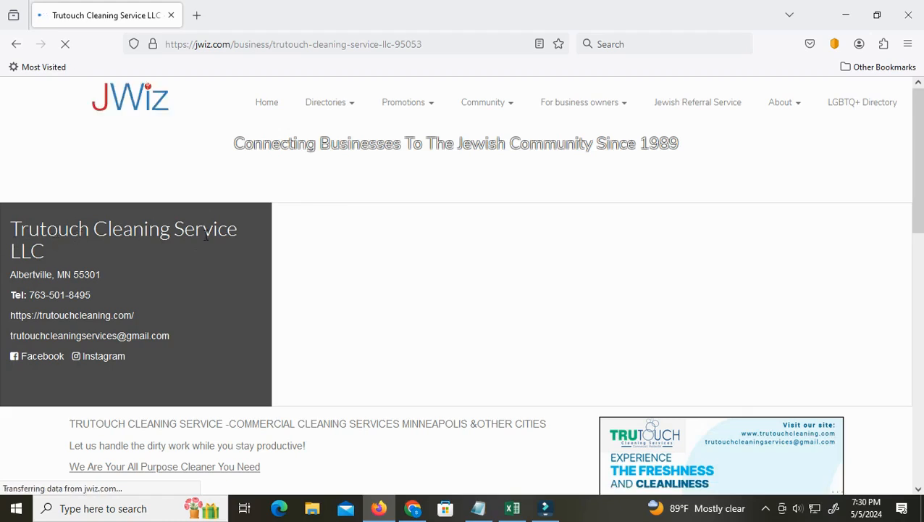
scroll(152, 343, "down", 3)
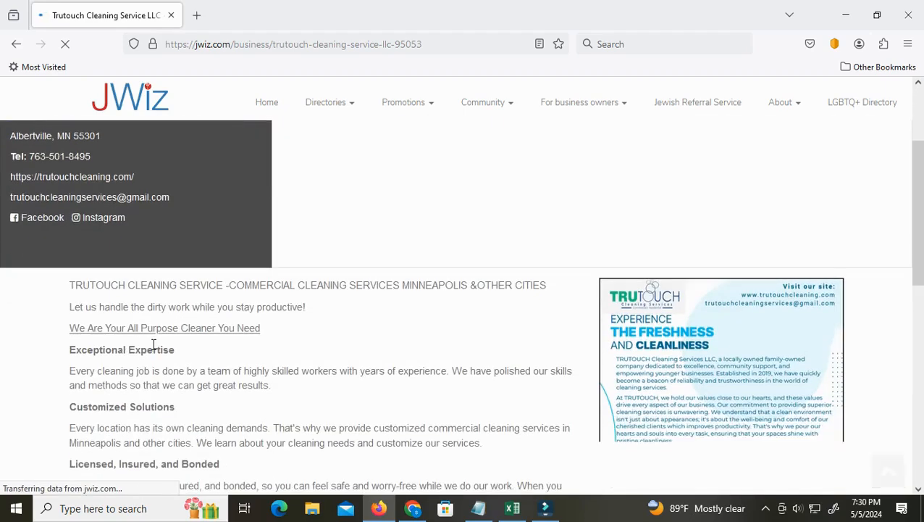
scroll(210, 355, "down", 9)
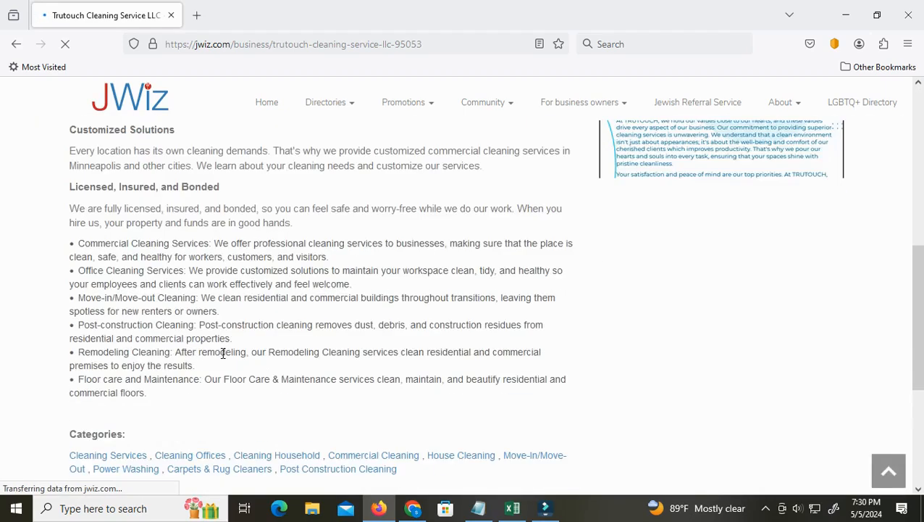
scroll(223, 353, "down", 4)
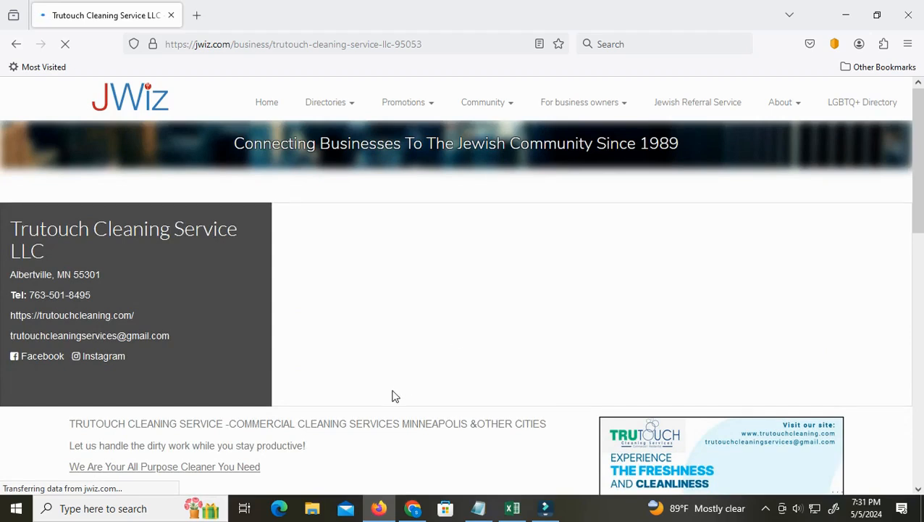
scroll(392, 396, "down", 3)
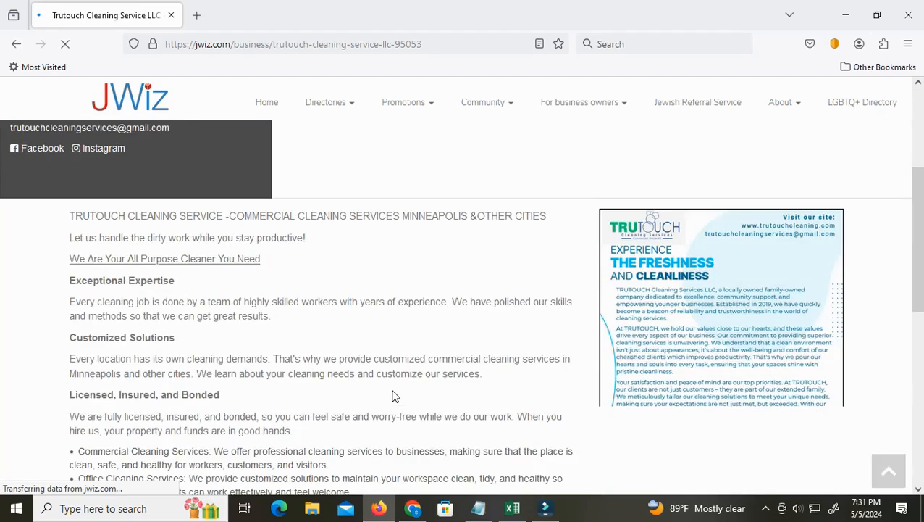
scroll(393, 395, "down", 6)
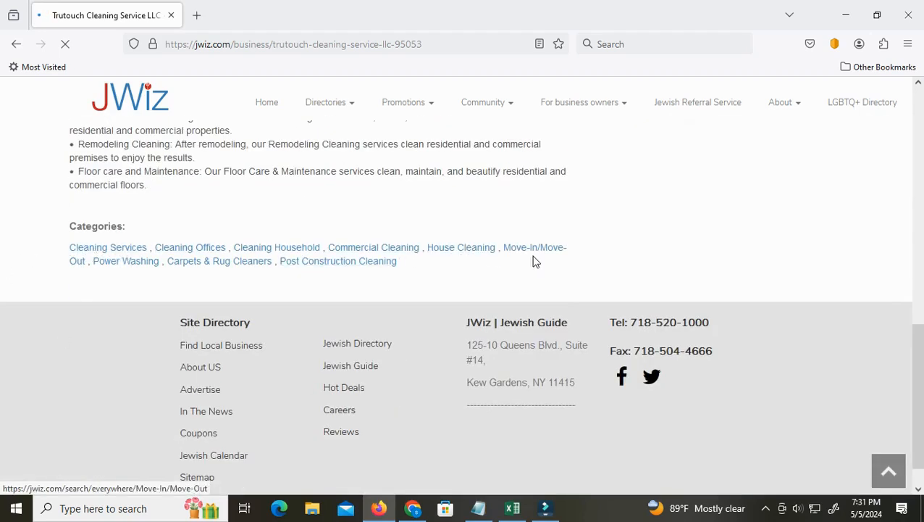
scroll(181, 391, "up", 10)
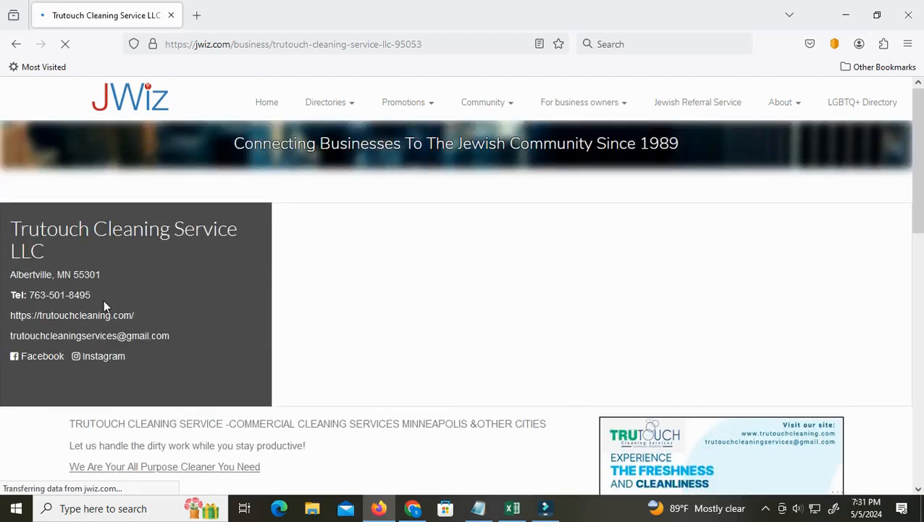
Open the listing's Cleaning Services category in a new tab and bring that tab to the front
scroll(173, 388, "down", 10)
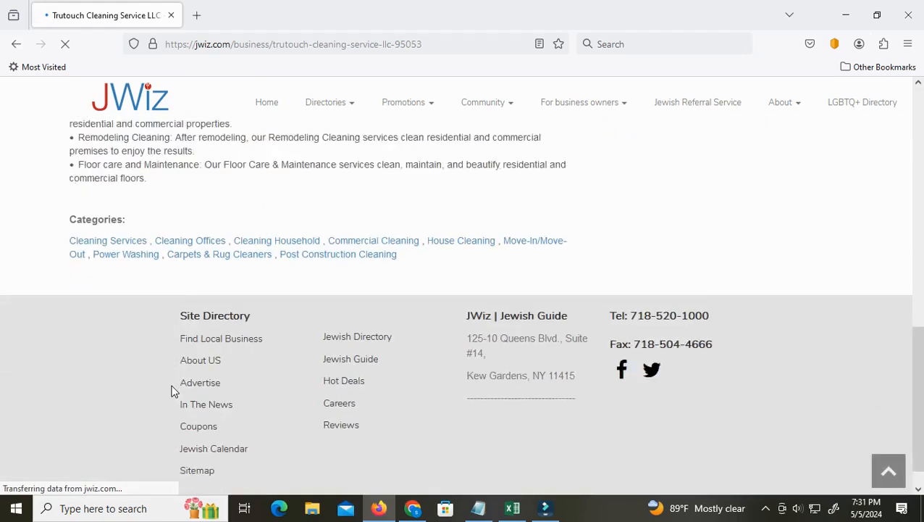
scroll(171, 391, "down", 1)
right_click(123, 215)
left_click(145, 168)
left_click(245, 13)
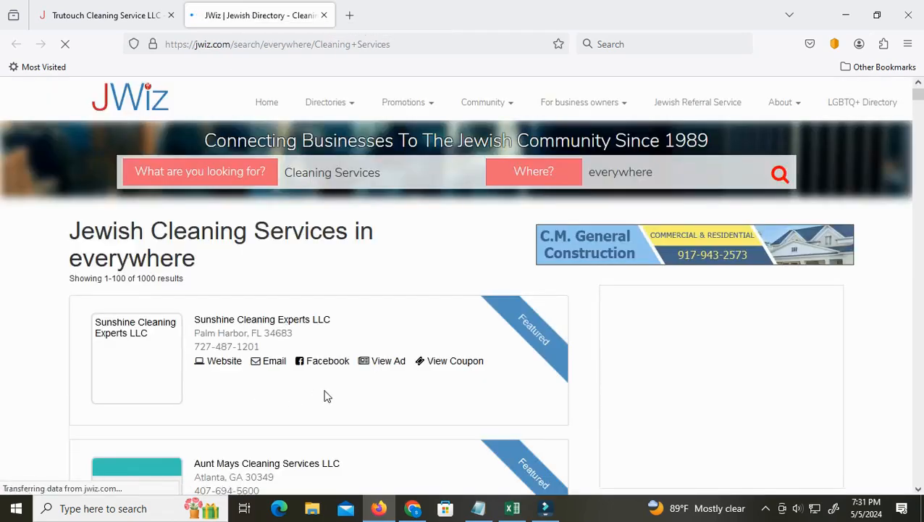
Look through the cleaning companies in the search results and return to the categories of the Trutouch listing
scroll(290, 348, "down", 2)
scroll(269, 353, "down", 4)
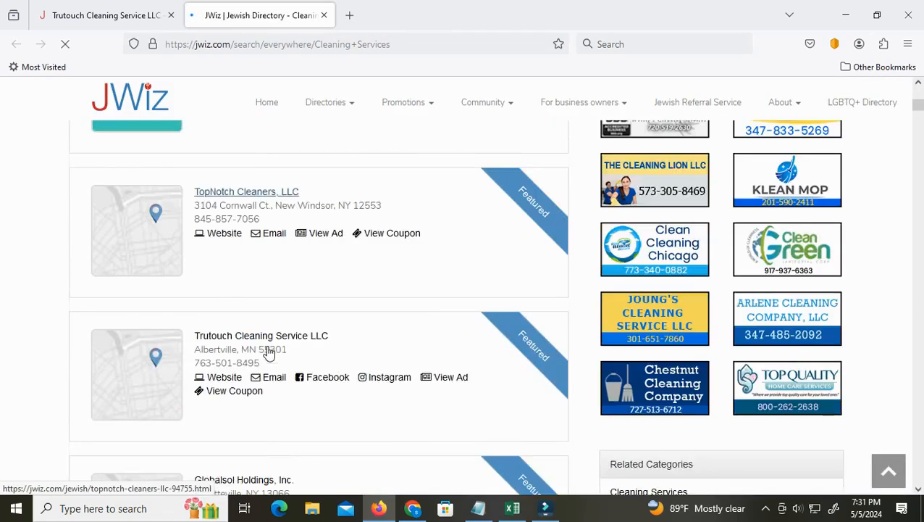
scroll(268, 352, "down", 10)
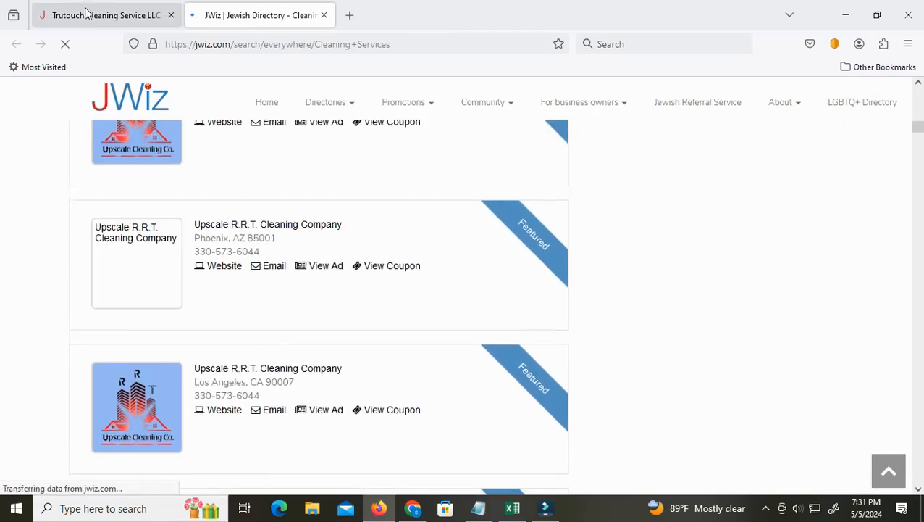
left_click(85, 13)
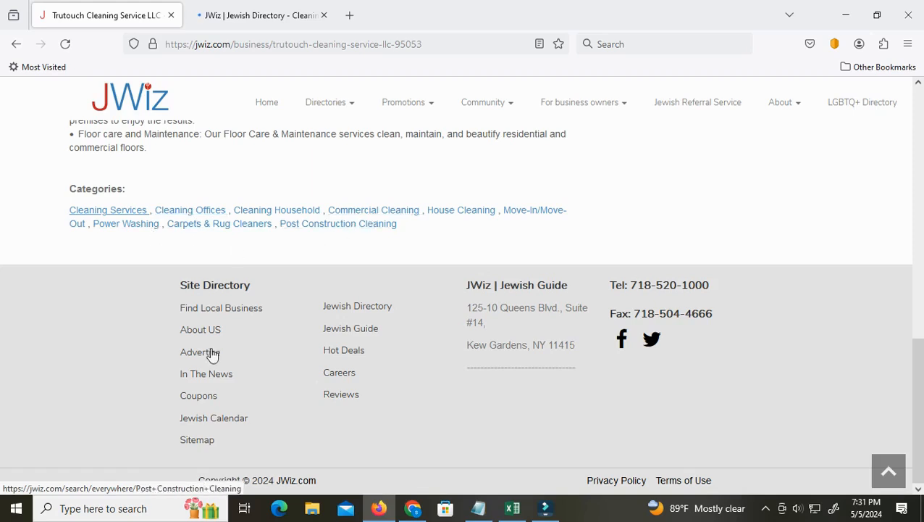
scroll(206, 365, "up", 3)
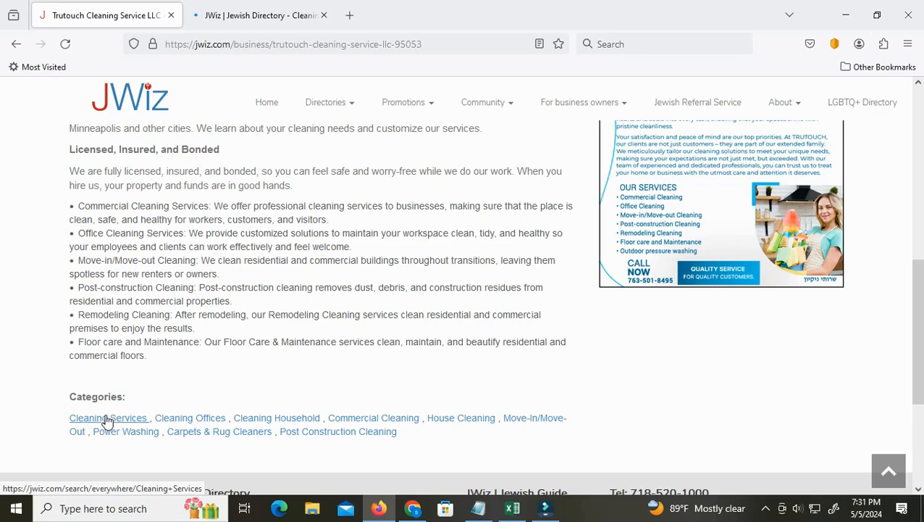
Switch to the Excel worksheet and enter "cleaning service" in header cell K1
left_click(512, 508)
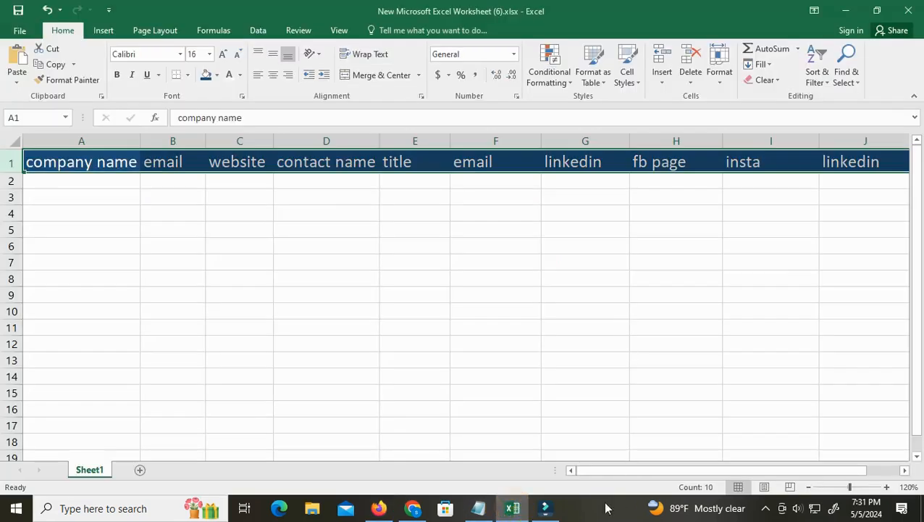
mouse_move(617, 468)
left_mouse_down()
mouse_move(691, 468)
mouse_move(619, 469)
left_mouse_up()
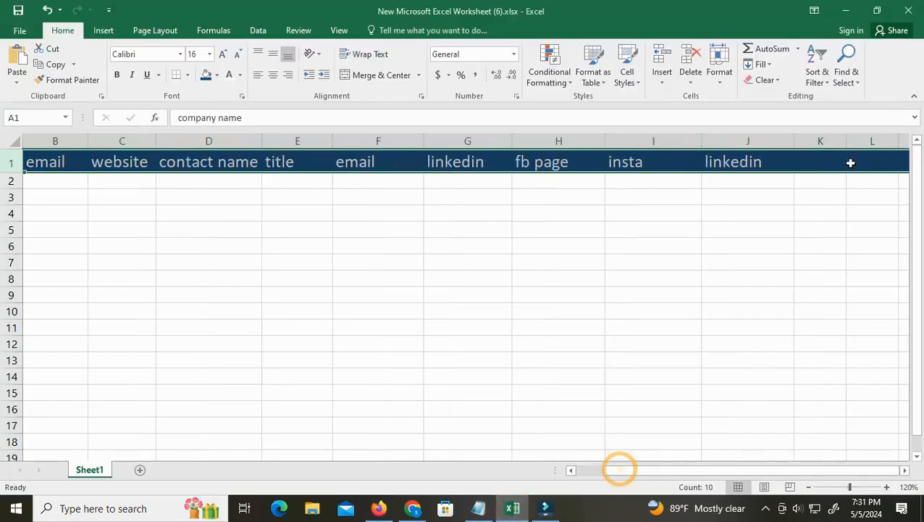
double_click(809, 159)
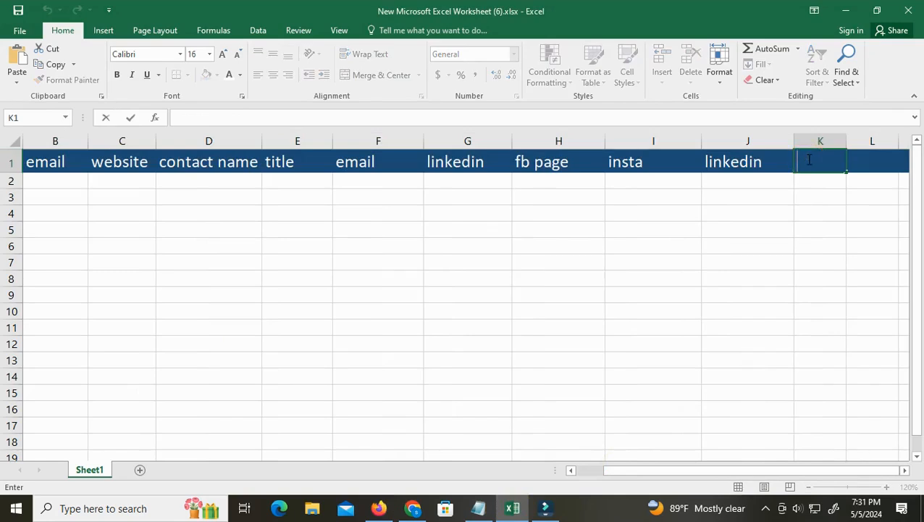
left_click(809, 159)
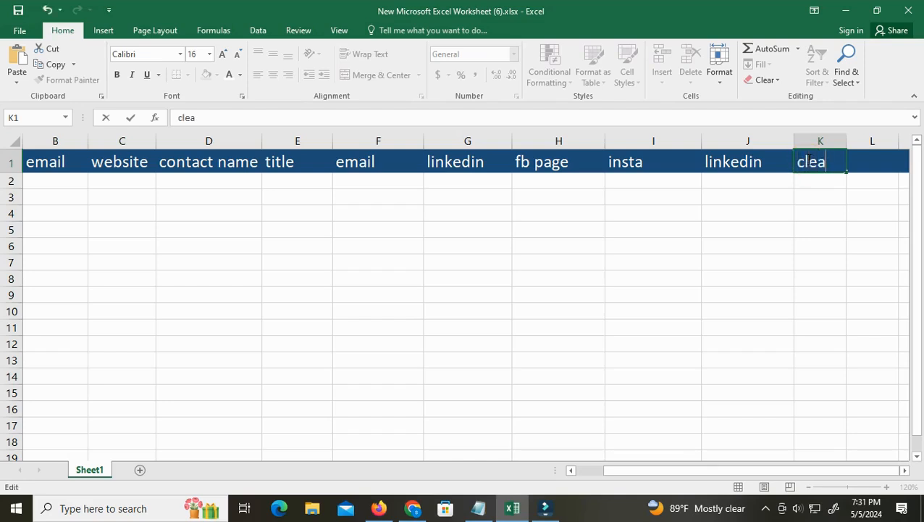
type("ning service")
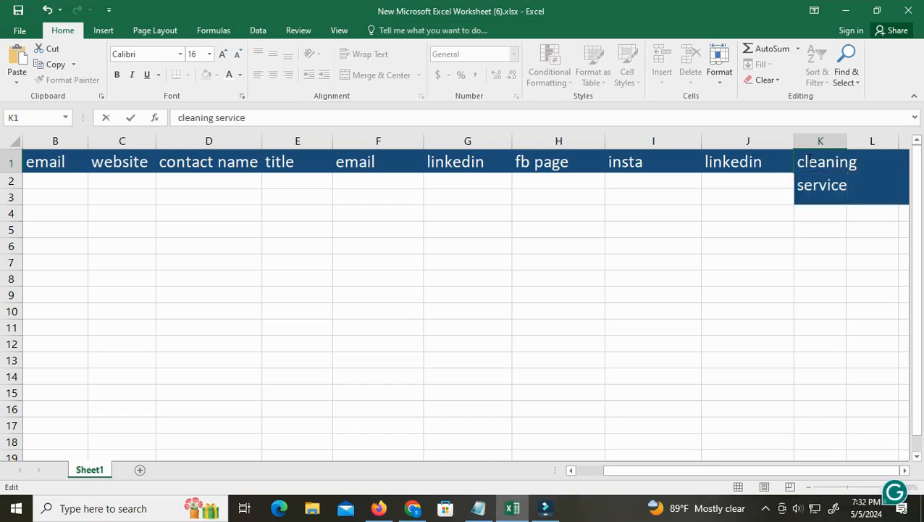
left_click(753, 210)
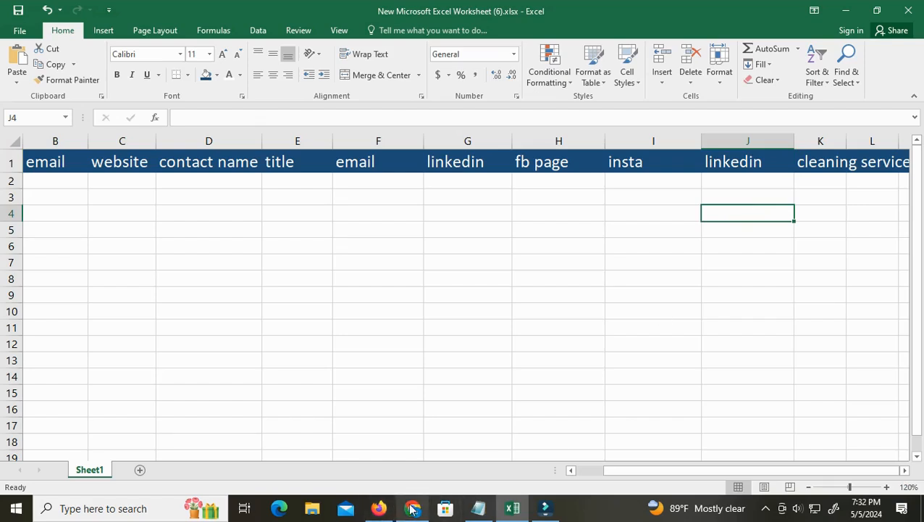
Switch to Firefox and check the total number of results on the Cleaning Services search page
left_click(378, 508)
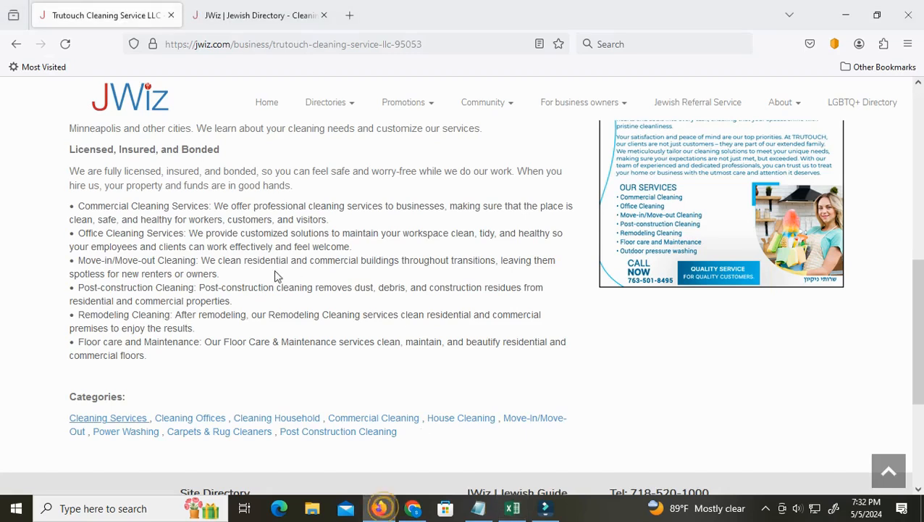
left_click(287, 7)
scroll(330, 373, "up", 10)
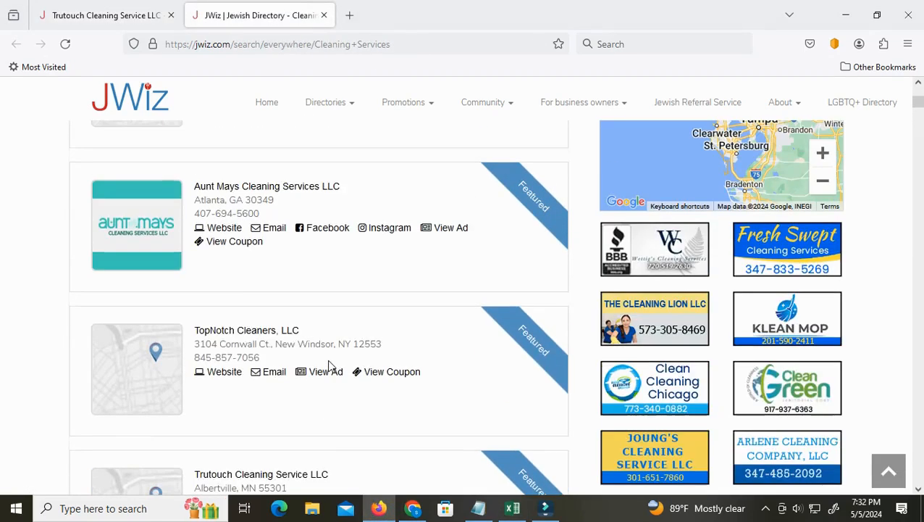
scroll(331, 366, "up", 5)
scroll(330, 366, "up", 2)
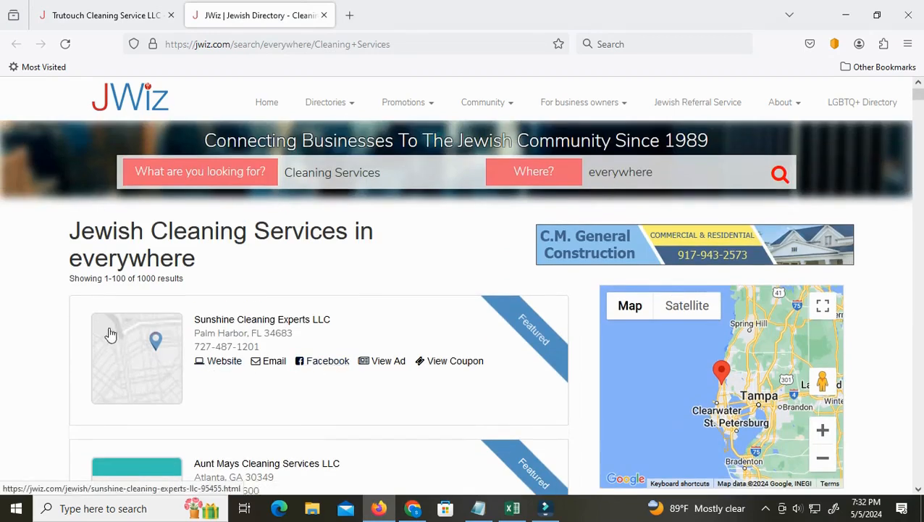
left_click_drag(156, 278, 197, 281)
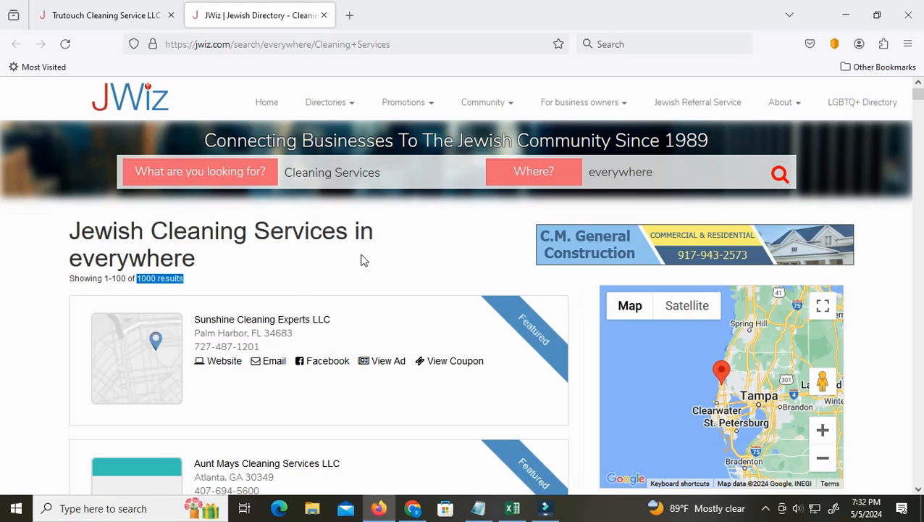
left_click(345, 277)
Return to the Trutouch listing and open its Cleaning Offices category in a new tab
left_click(128, 15)
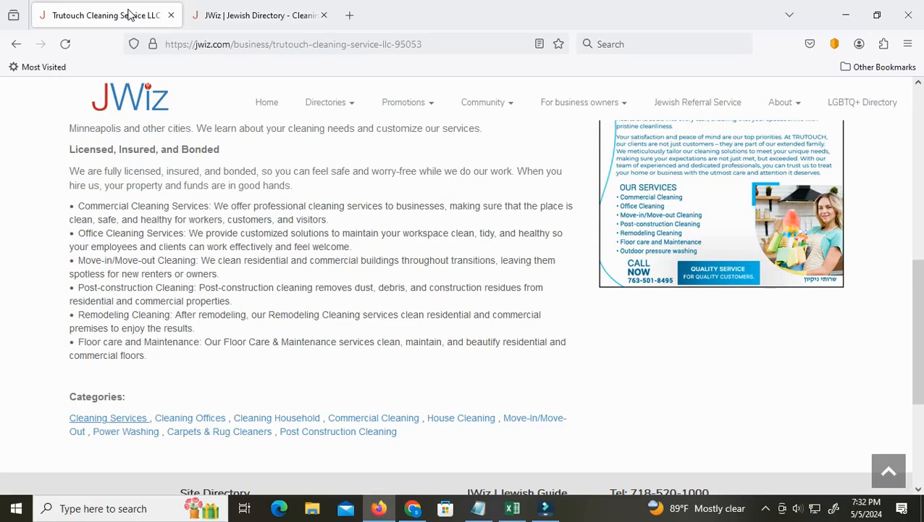
right_click(201, 419)
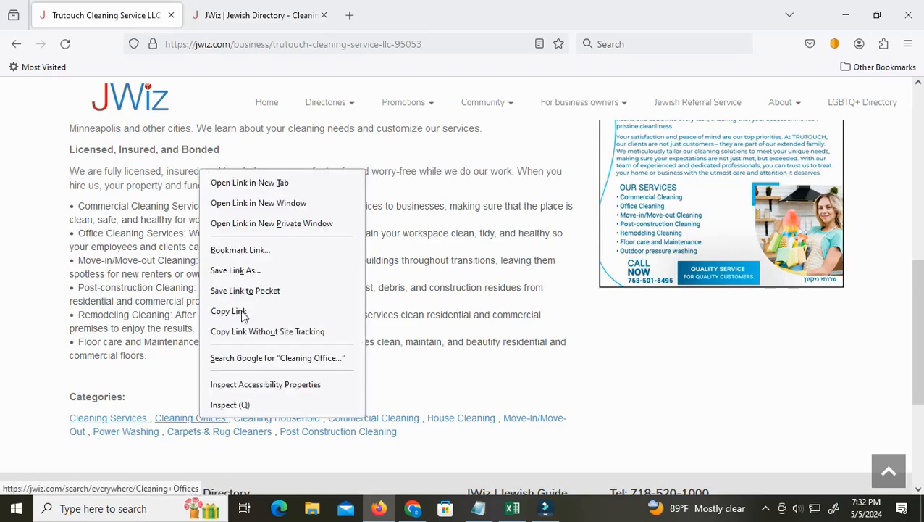
left_click(250, 182)
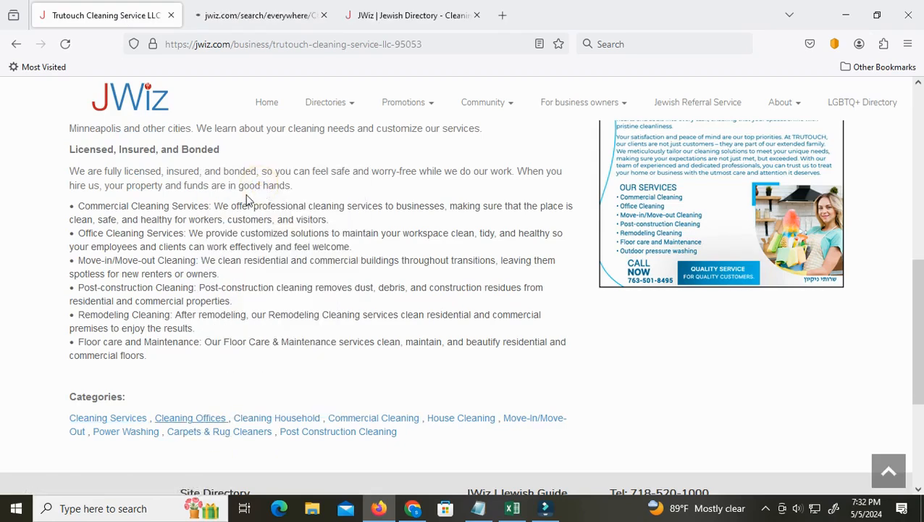
From the Cleaning Services results, open the Sunshine Cleaning Experts LLC listing in a new tab and bring it to the front
left_click(432, 19)
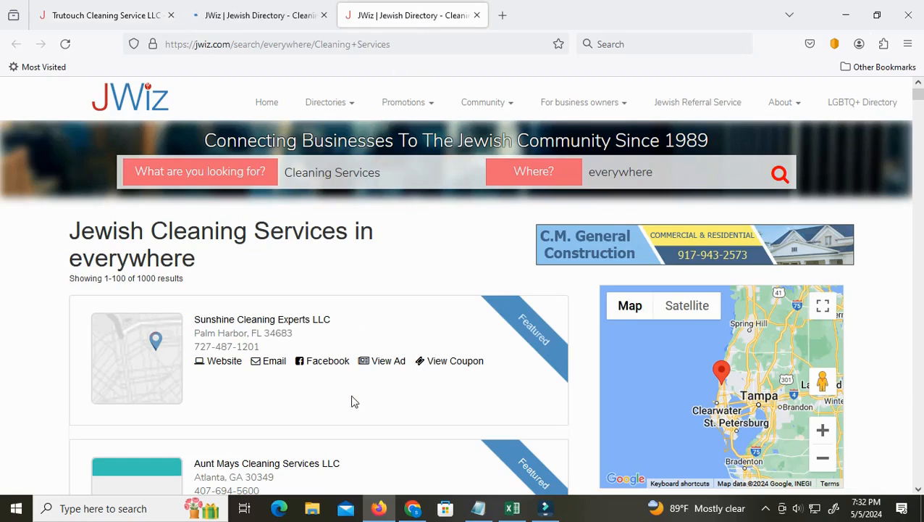
scroll(354, 401, "down", 1)
scroll(355, 401, "down", 1)
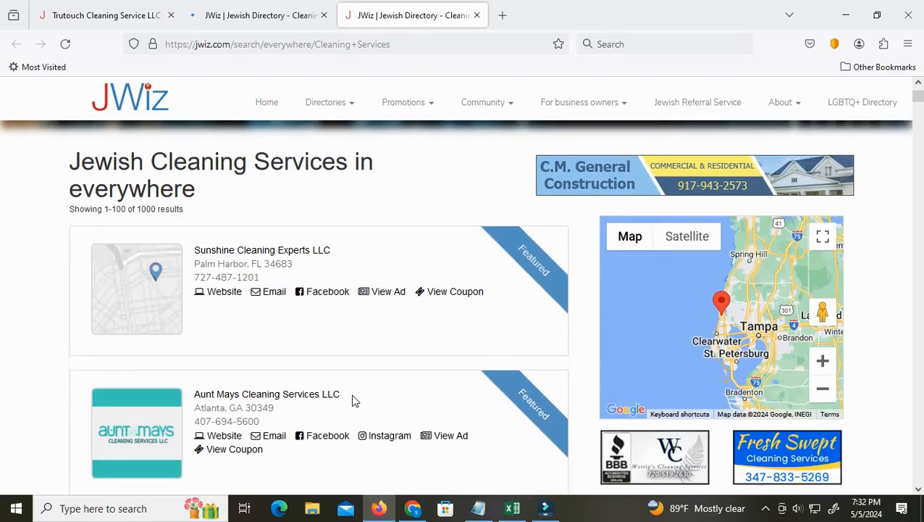
right_click(226, 255)
left_click(257, 268)
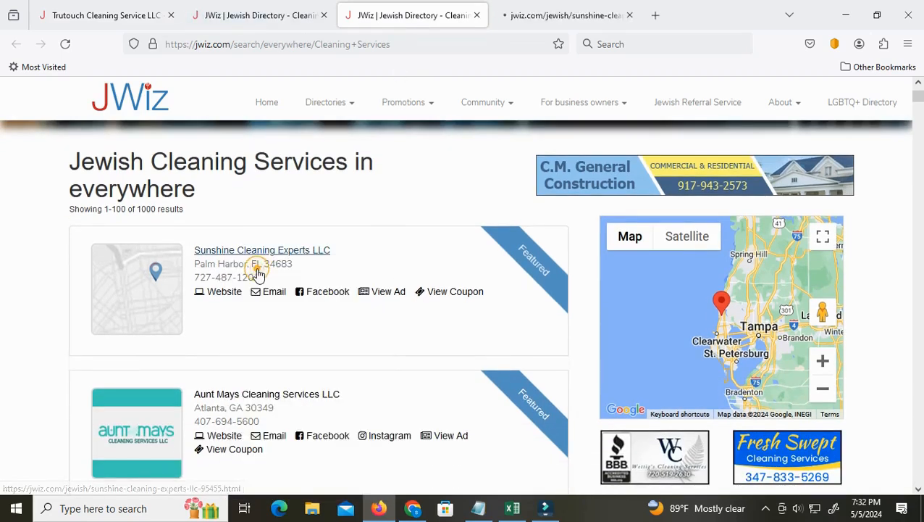
left_click(539, 15)
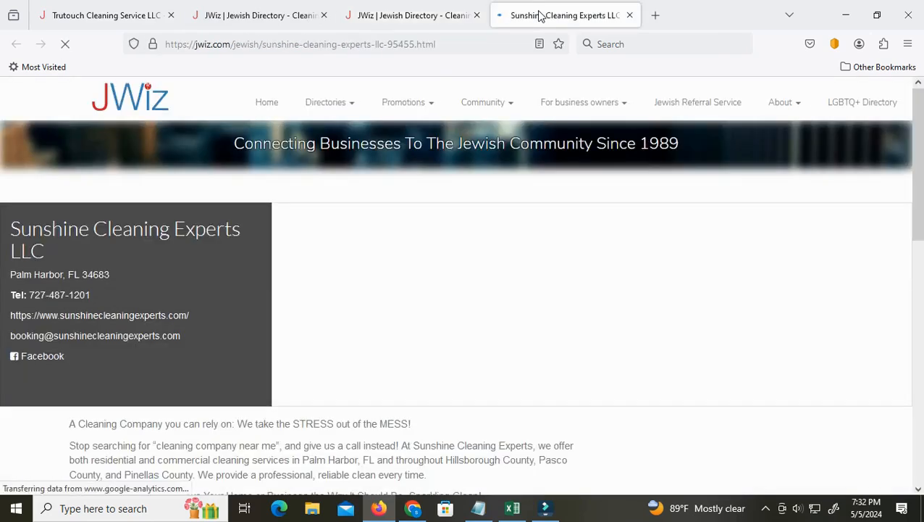
Look through the Sunshine Cleaning Experts LLC listing and open its website link
scroll(346, 425, "down", 7)
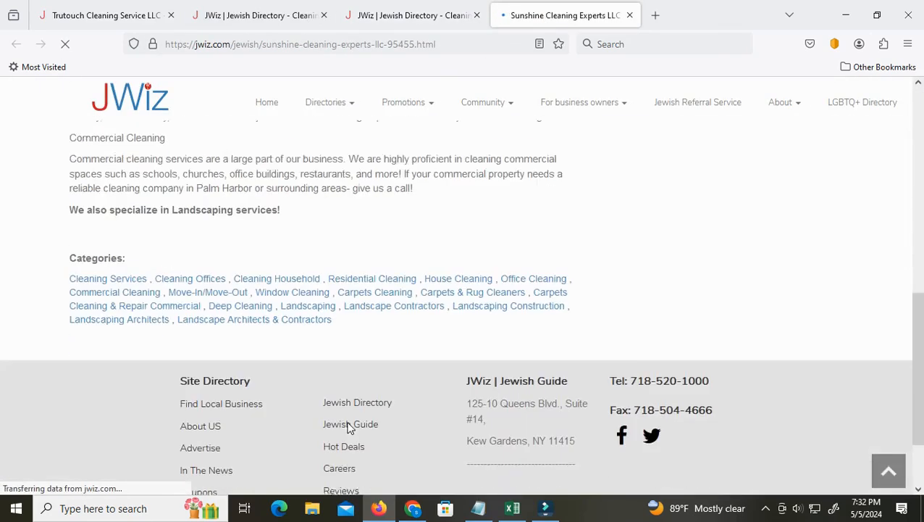
scroll(347, 426, "up", 8)
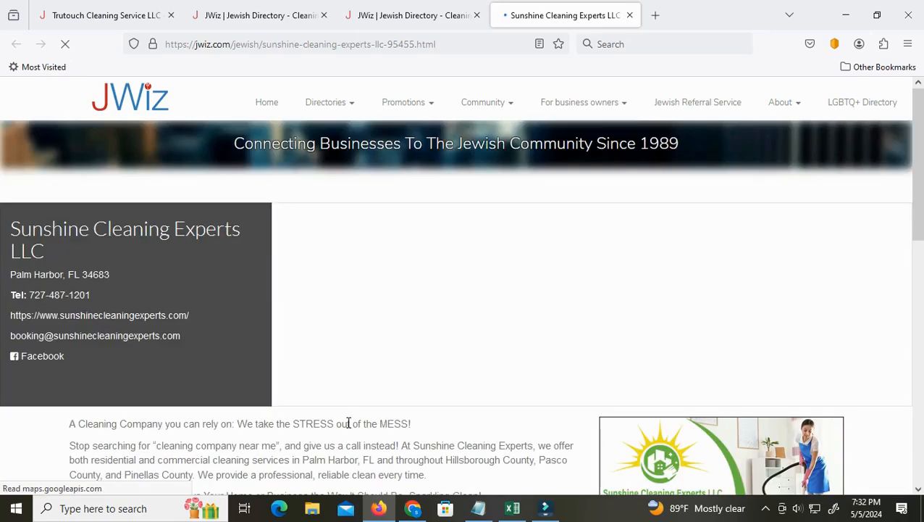
left_click(154, 316)
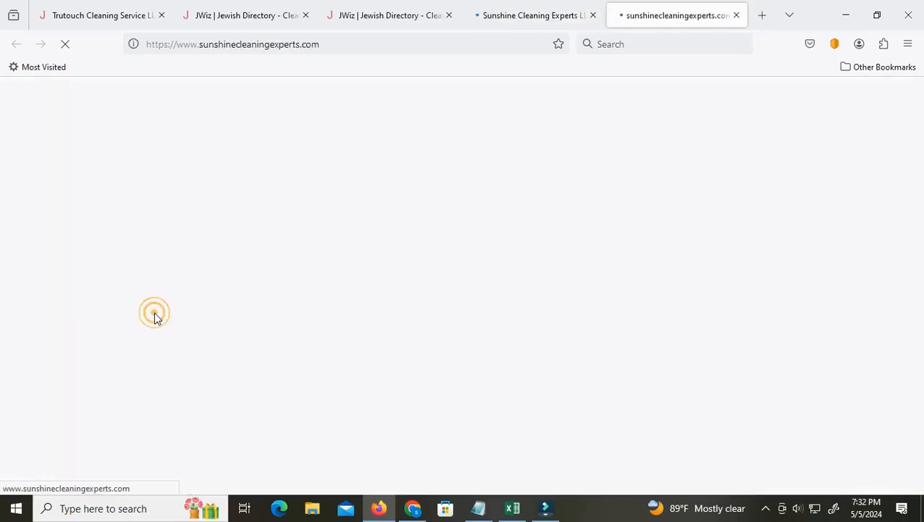
Revisit the Cleaning Services results, then look through the companies in the Cleaning Offices results
left_click(367, 17)
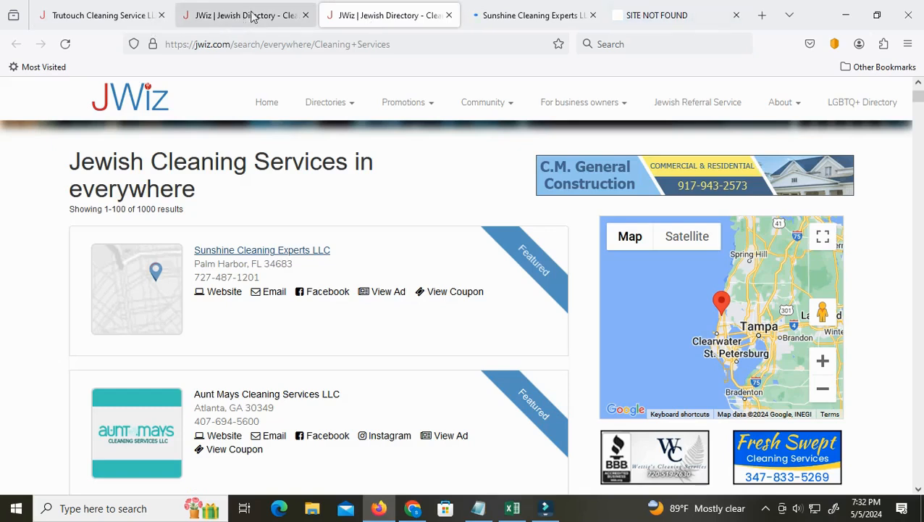
scroll(326, 371, "up", 2)
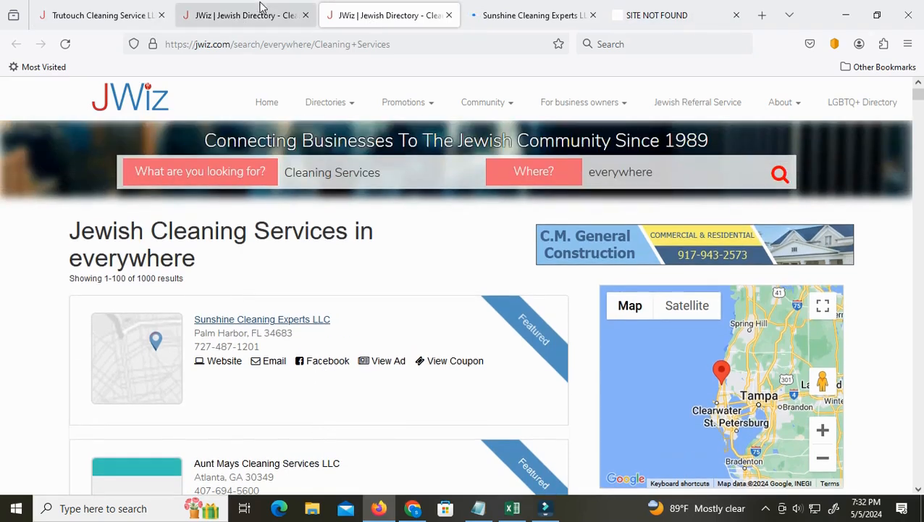
left_click(262, 7)
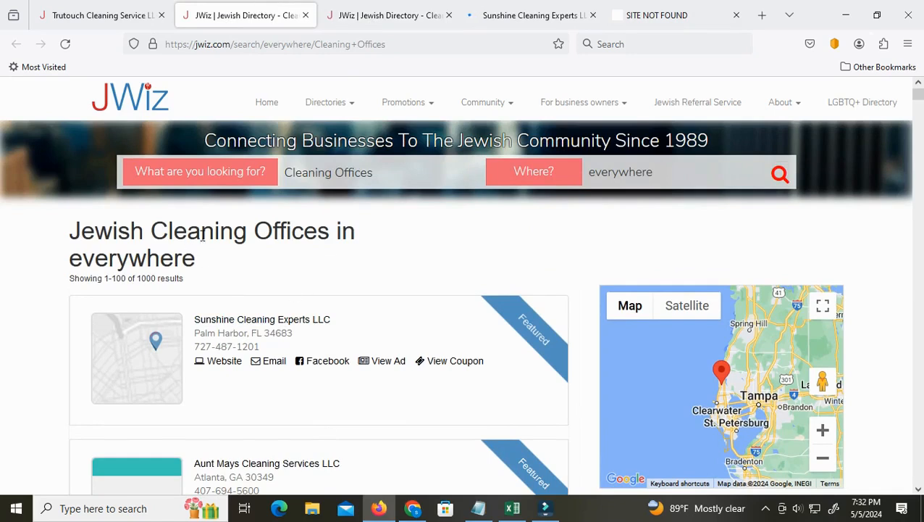
scroll(295, 370, "down", 4)
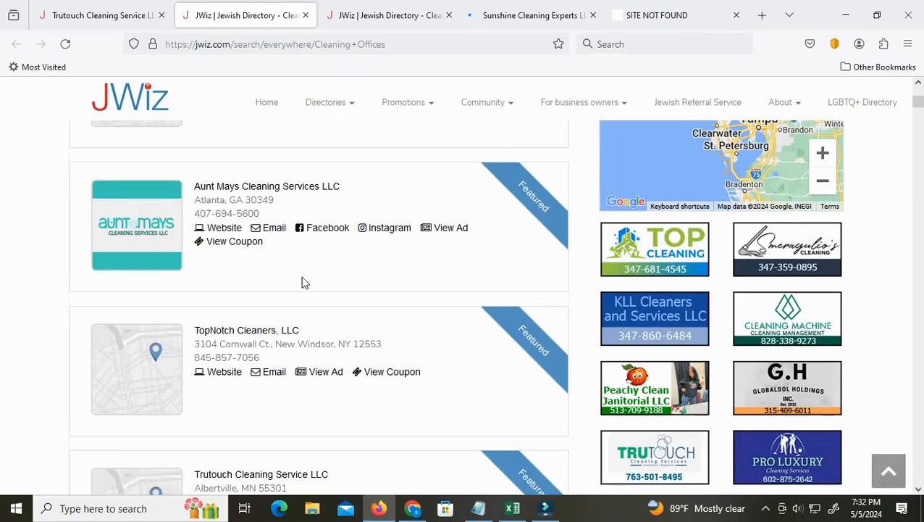
scroll(295, 443, "down", 8)
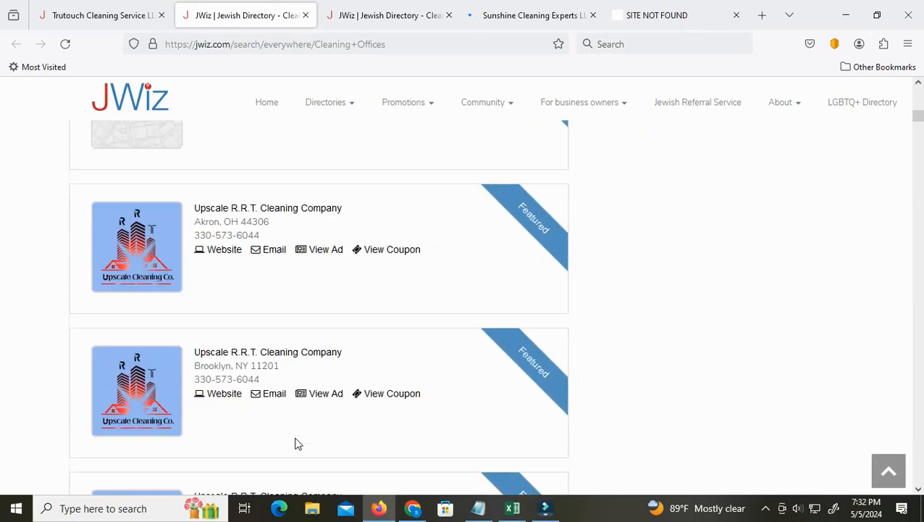
Check the Sunshine Cleaning Experts website and return to the company's JWiz listing
left_click(665, 16)
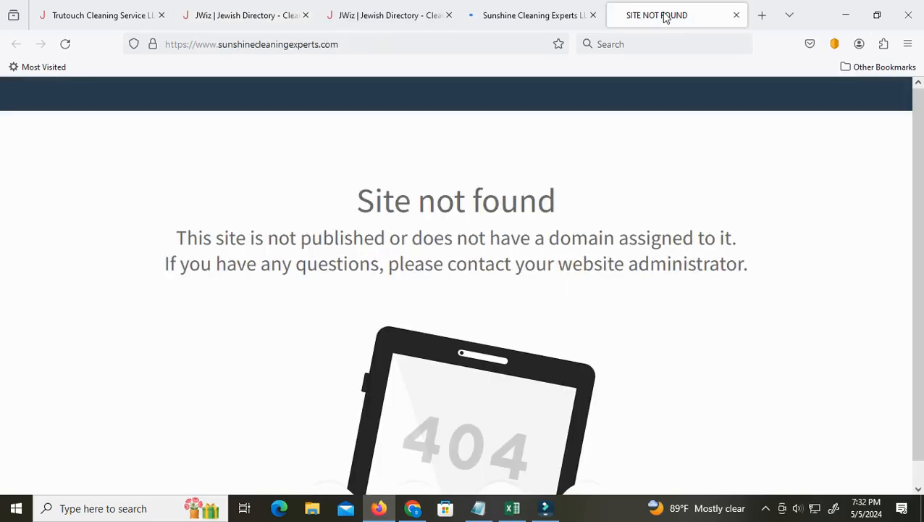
scroll(478, 449, "down", 1)
left_click(532, 15)
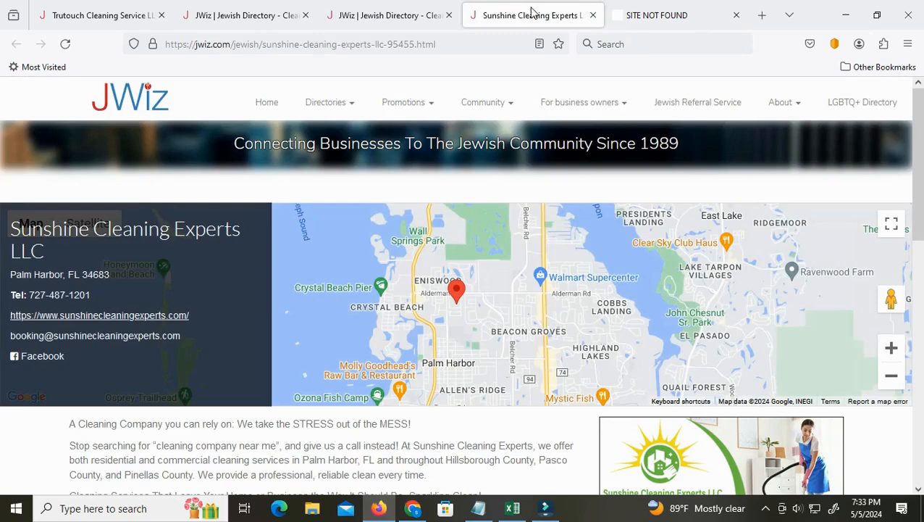
Open the listing's Facebook page in a new tab, close the company website's tab and bring Facebook to the front
scroll(362, 398, "down", 3)
scroll(62, 324, "up", 2)
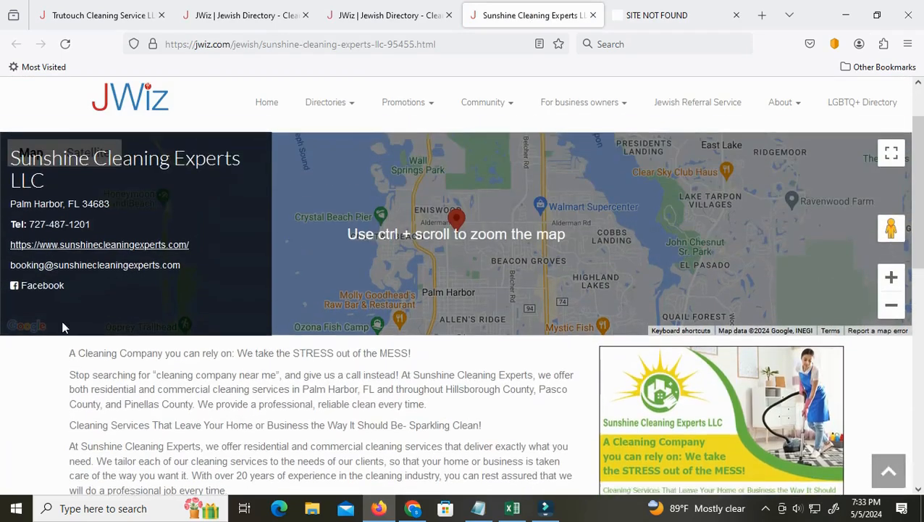
right_click(36, 289)
left_click(86, 46)
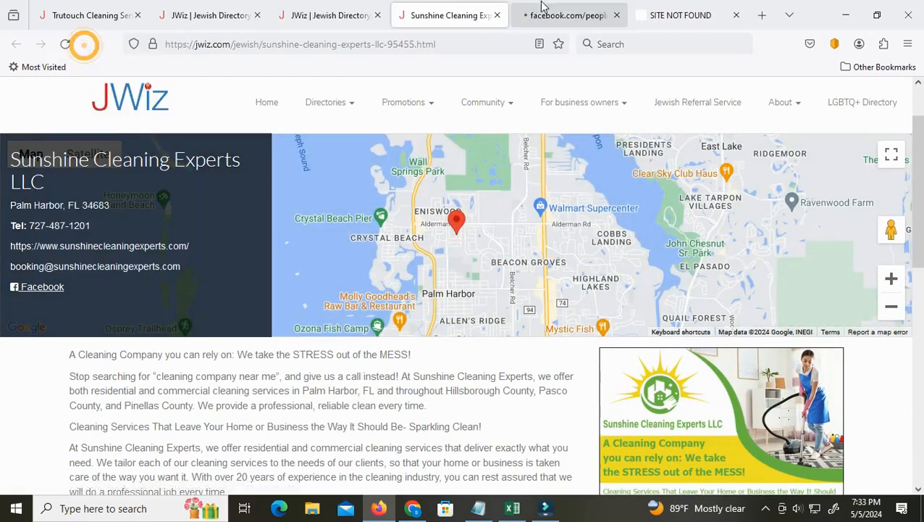
left_click(733, 15)
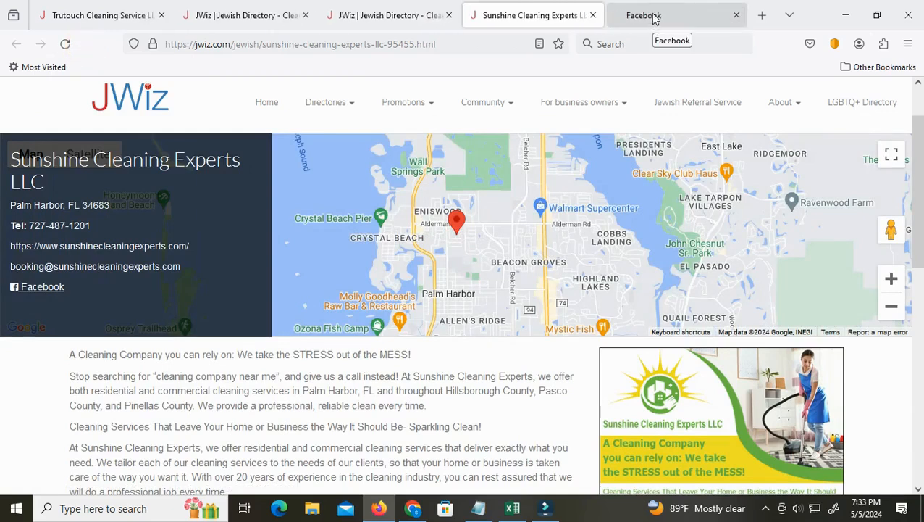
left_click(654, 16)
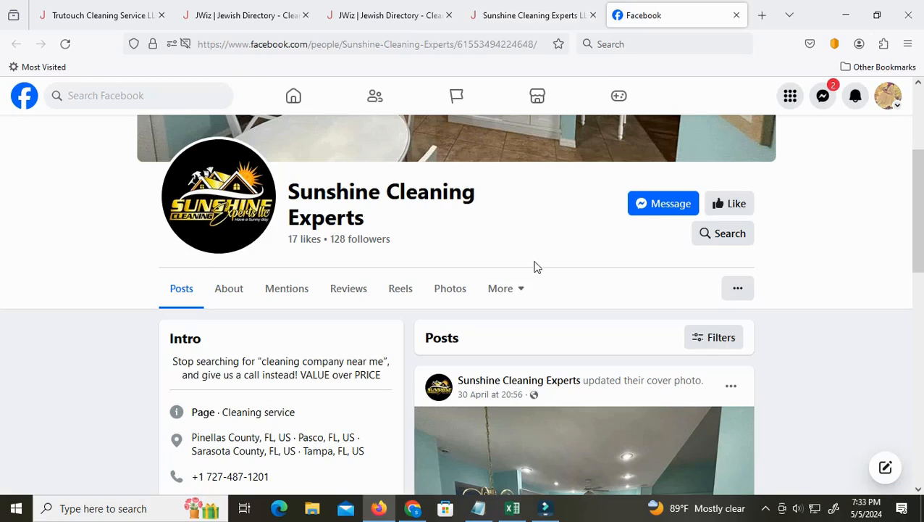
Examine the Sunshine Cleaning Experts Facebook page and its contact details alongside the website link in the JWiz listing
scroll(517, 238, "up", 3)
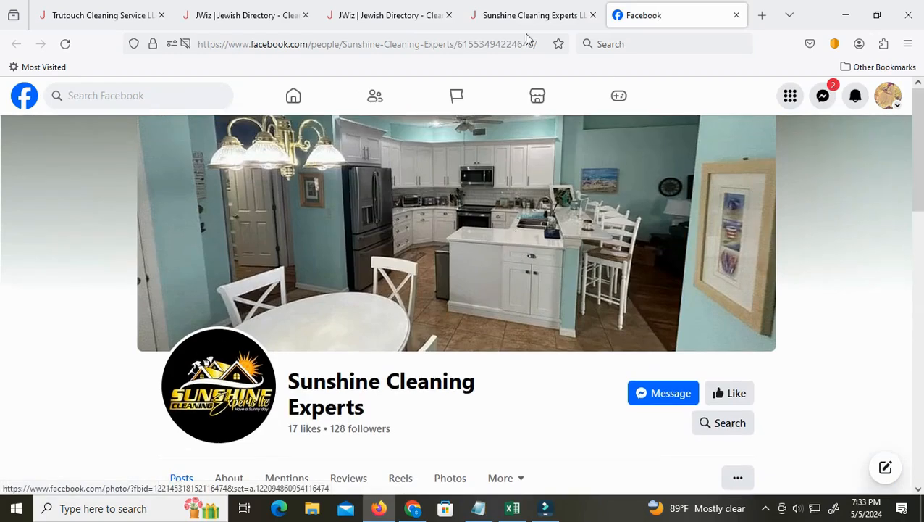
left_click(530, 13)
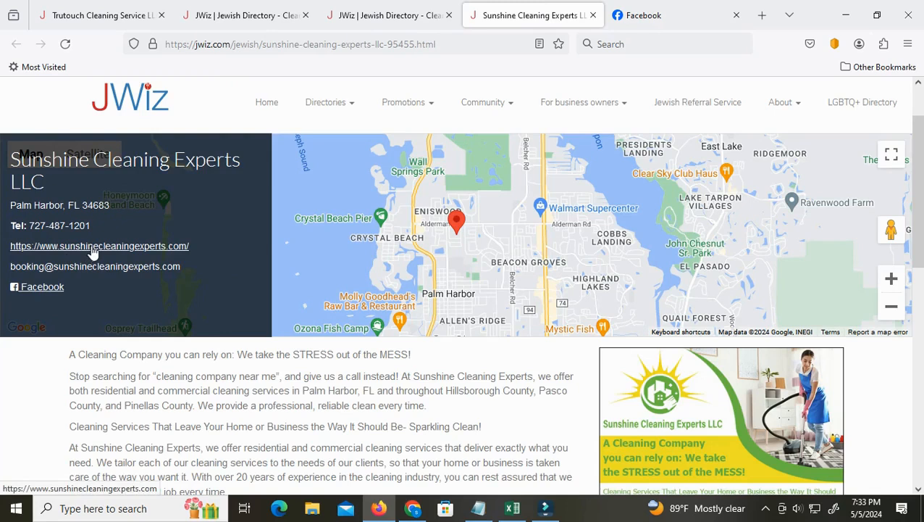
left_click(644, 15)
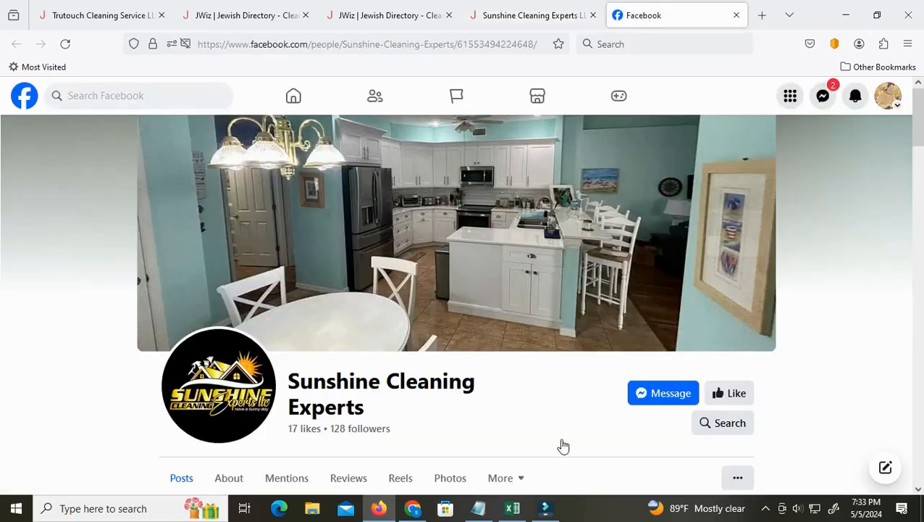
scroll(564, 445, "down", 4)
scroll(563, 445, "up", 3)
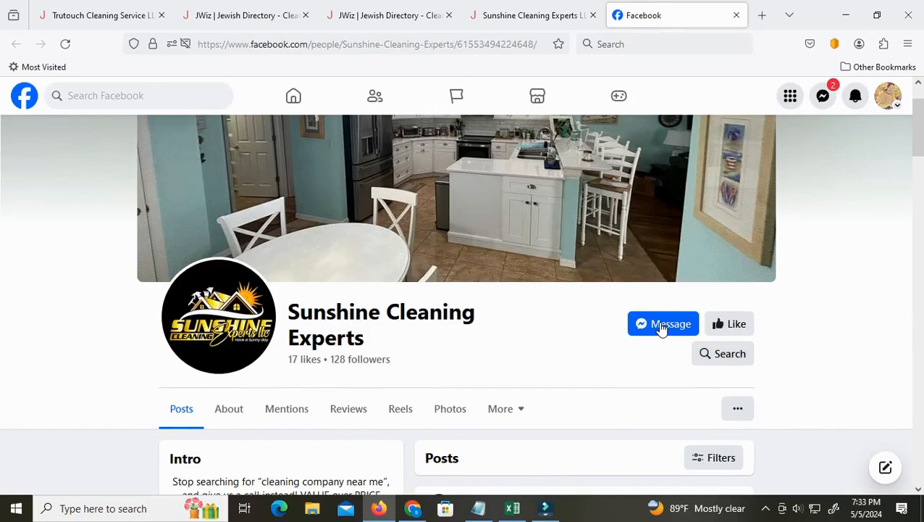
scroll(375, 437, "up", 1)
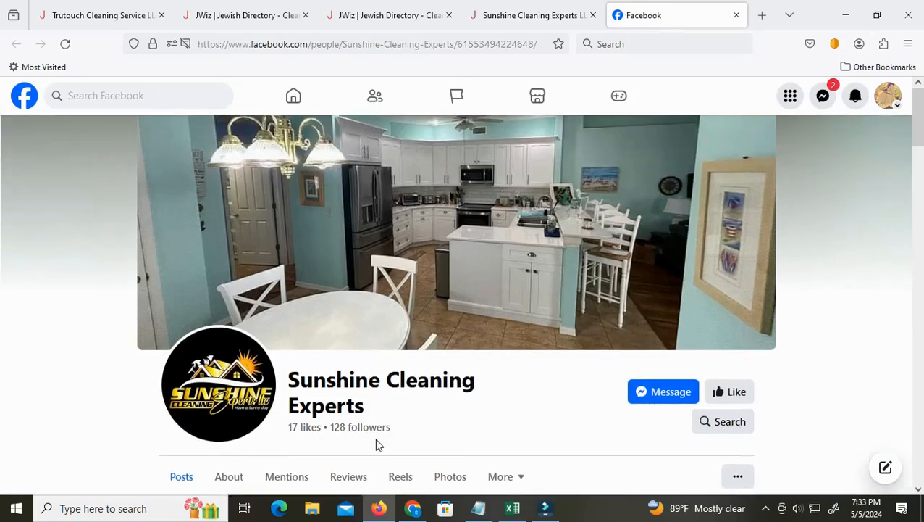
scroll(375, 438, "down", 4)
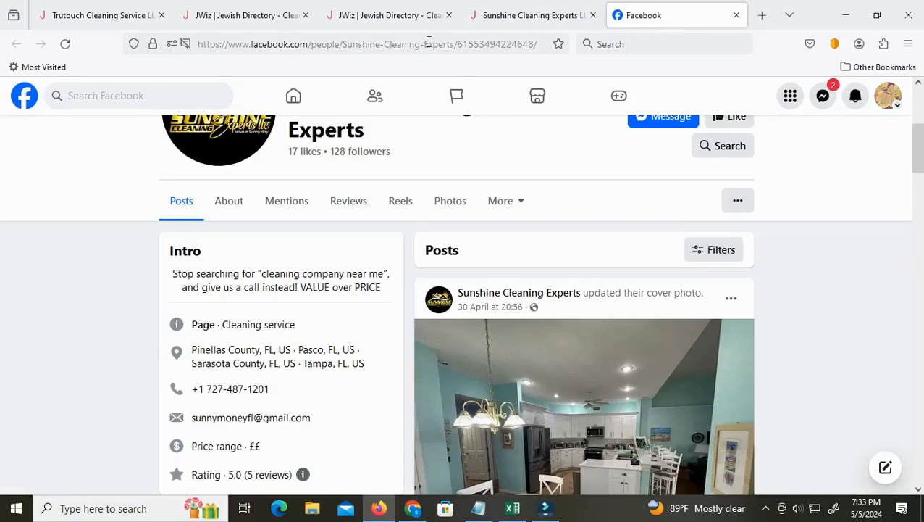
scroll(290, 449, "down", 2)
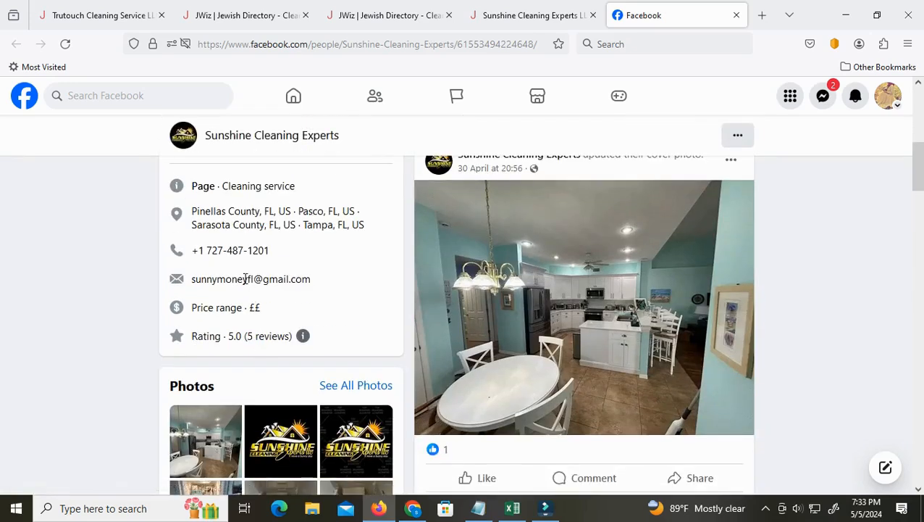
scroll(320, 337, "up", 6)
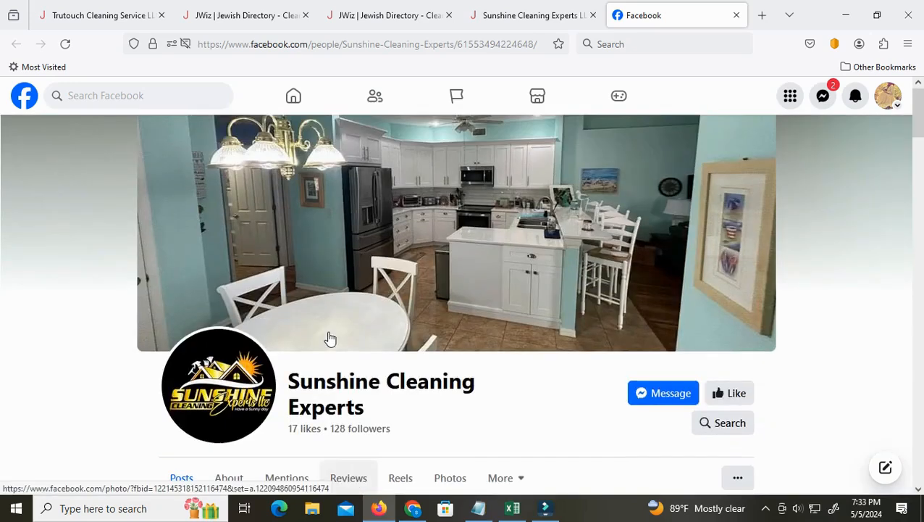
Copy the company name "Sunshine Cleaning Experts" from the Facebook page and paste it into cell A2 of the Excel worksheet
left_click_drag(289, 377, 368, 407)
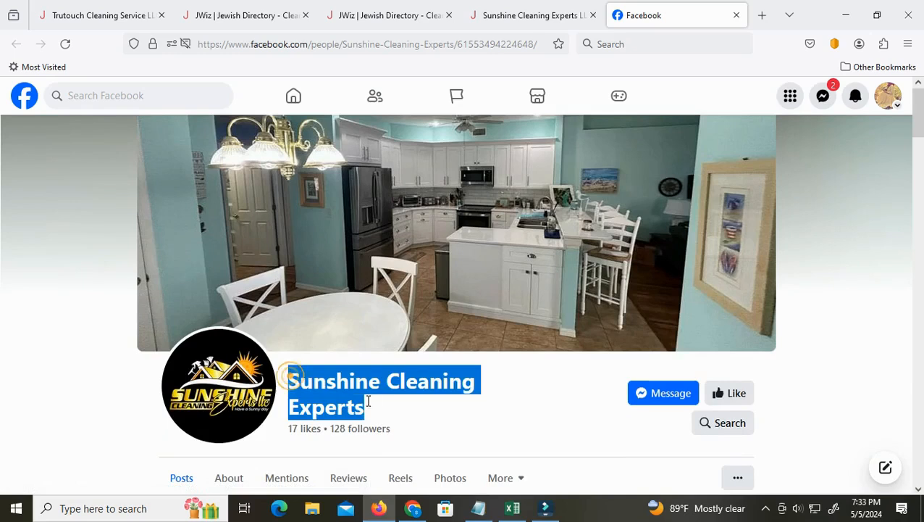
right_click(329, 404)
left_click(359, 236)
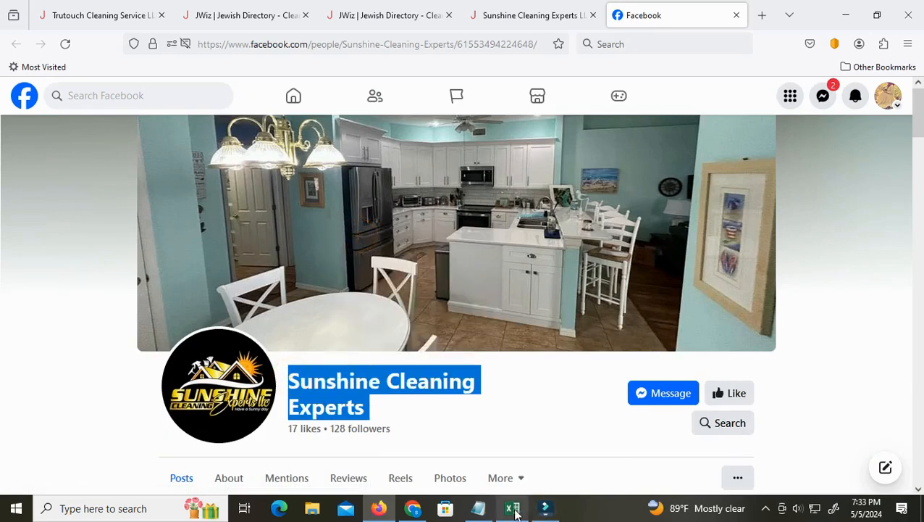
left_click(512, 508)
left_click_drag(628, 467, 623, 468)
right_click(43, 181)
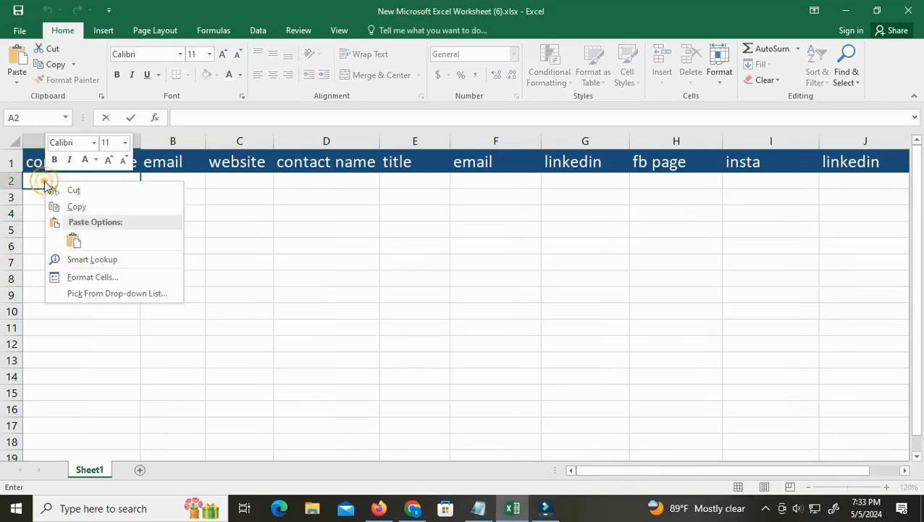
left_click(73, 242)
Copy the contact email address from the intro details of the Sunshine Cleaning Experts Facebook page
left_click(379, 508)
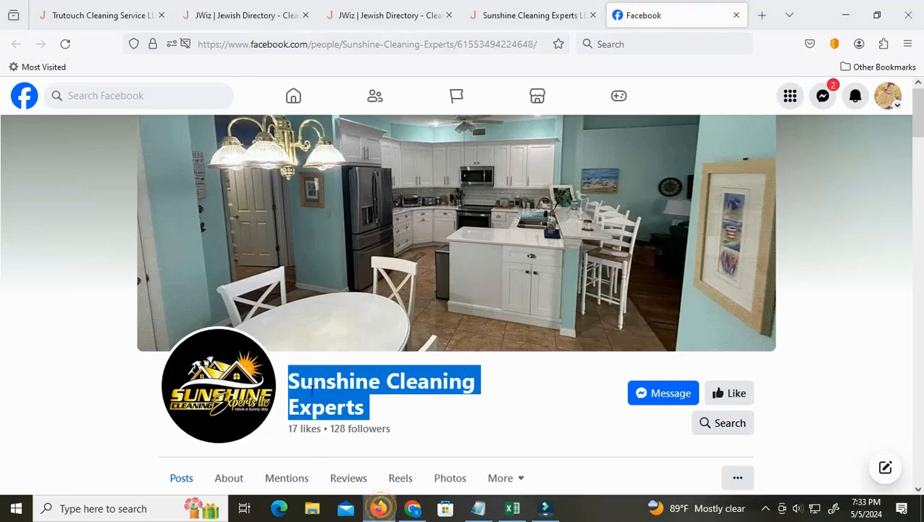
scroll(392, 391, "down", 7)
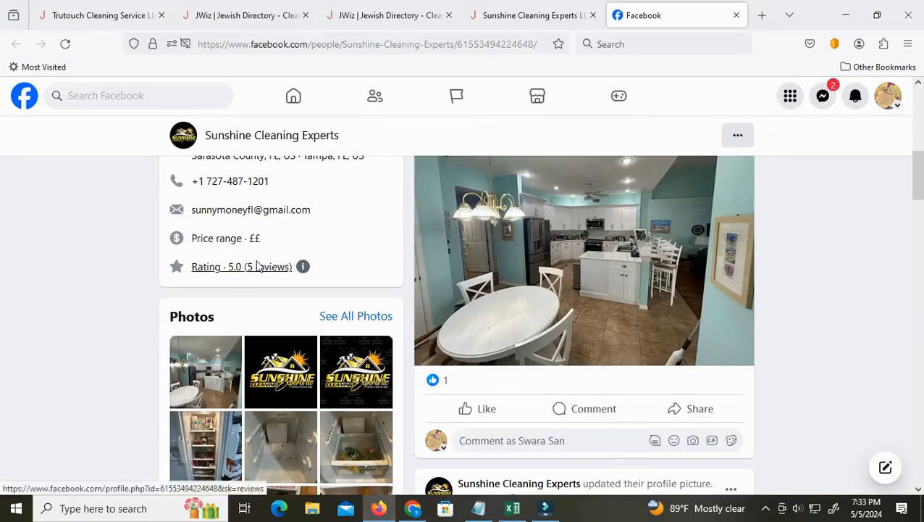
scroll(255, 264, "up", 1)
left_click_drag(314, 282, 191, 280)
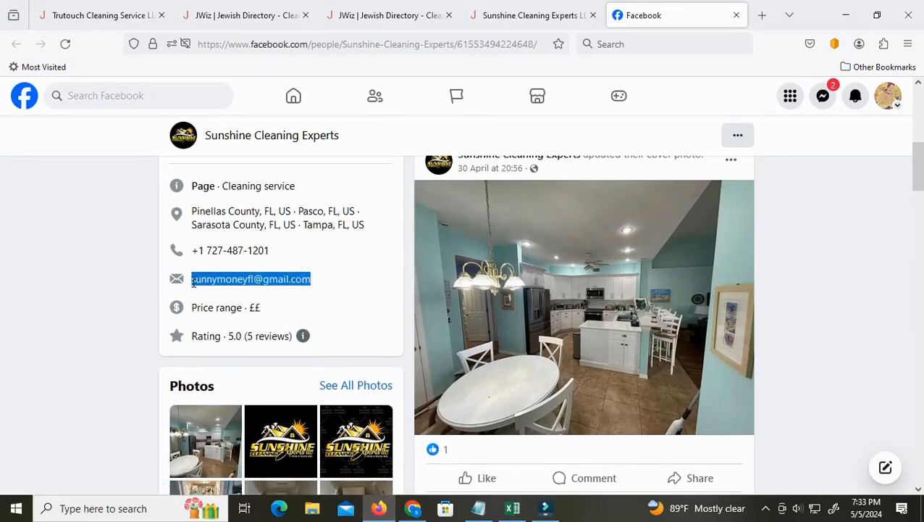
right_click(219, 279)
left_click(234, 293)
Paste the copied email address into cell B2 of the Excel worksheet, under the first email heading
left_click(513, 508)
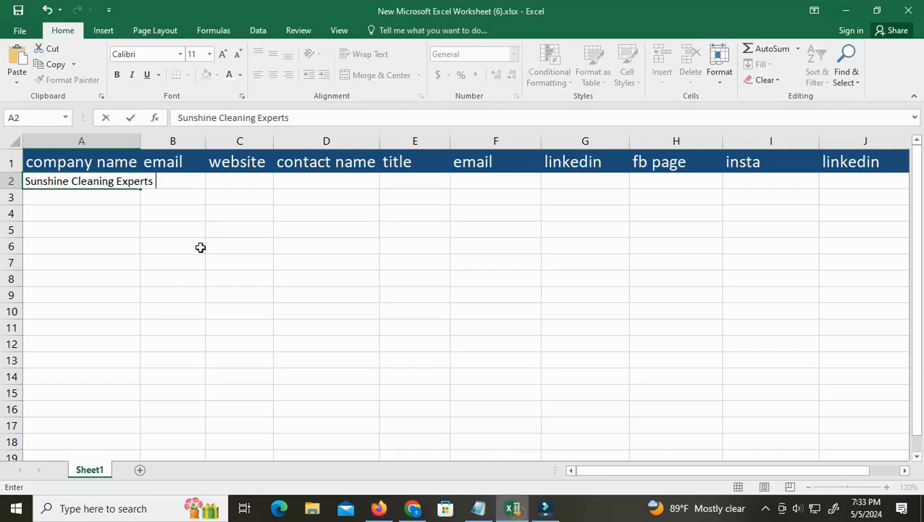
left_click(171, 183)
left_click(165, 200)
double_click(168, 180)
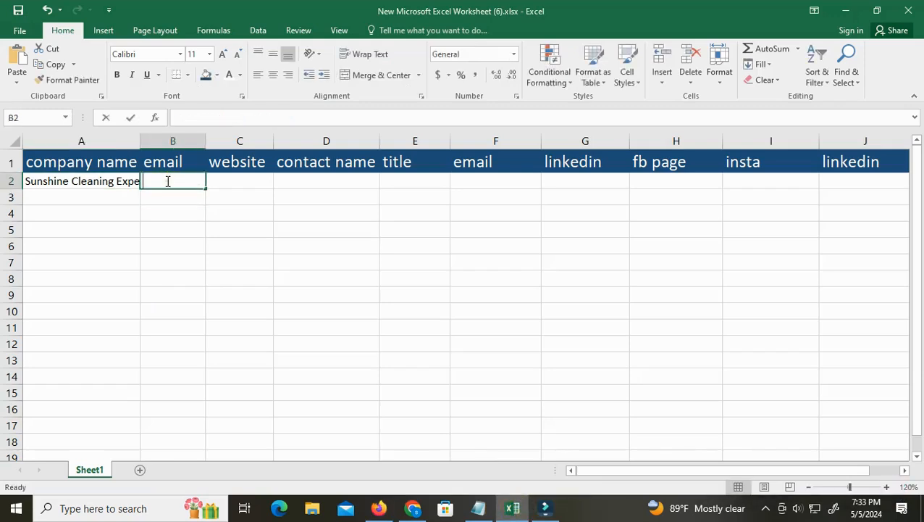
right_click(167, 180)
left_click(197, 240)
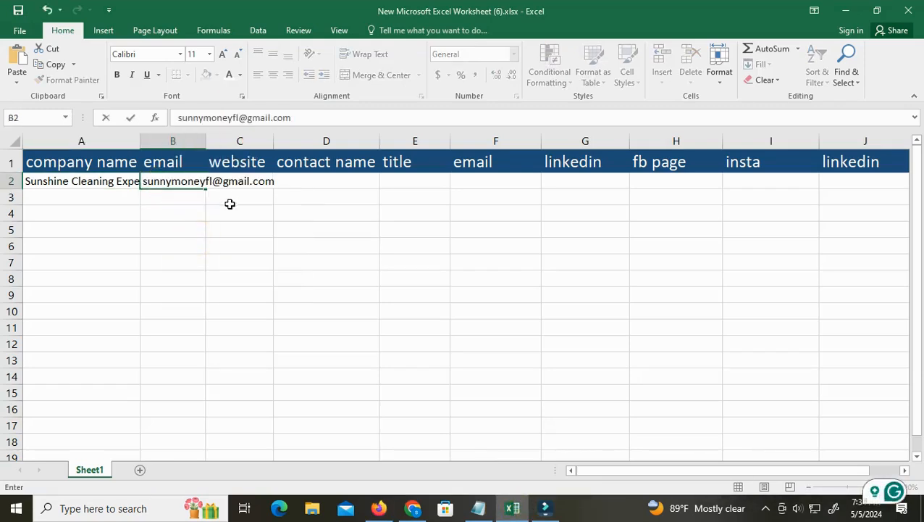
Check the Sunshine Cleaning Experts listing on JWiz and copy the URL of the company's Facebook page
left_click(229, 181)
double_click(233, 181)
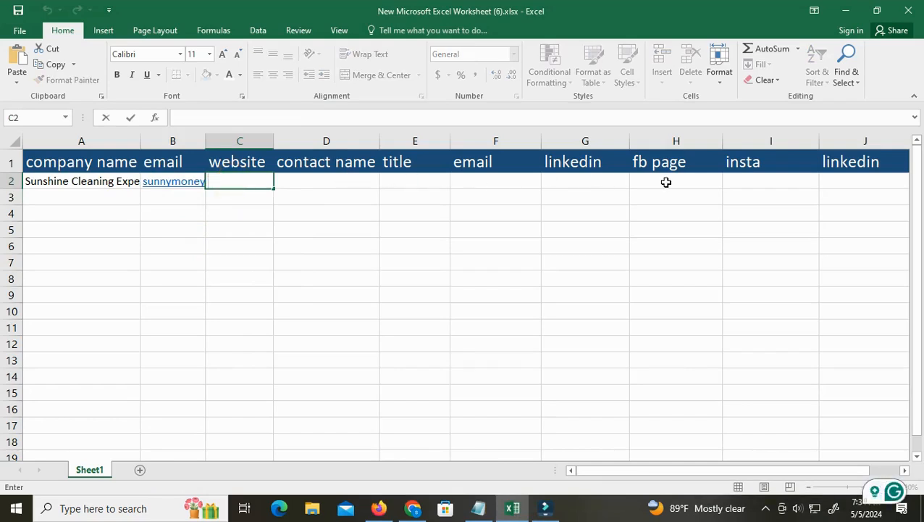
mouse_move(379, 507)
left_click(416, 429)
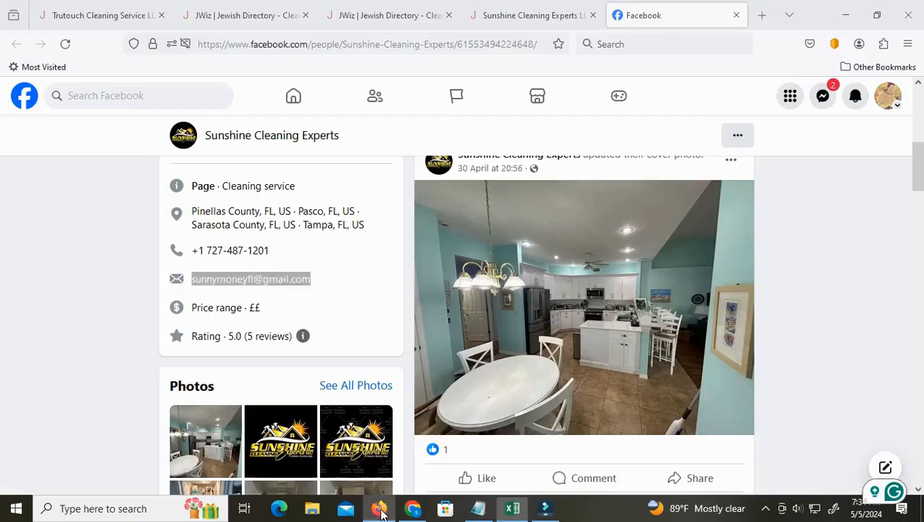
scroll(413, 429, "up", 5)
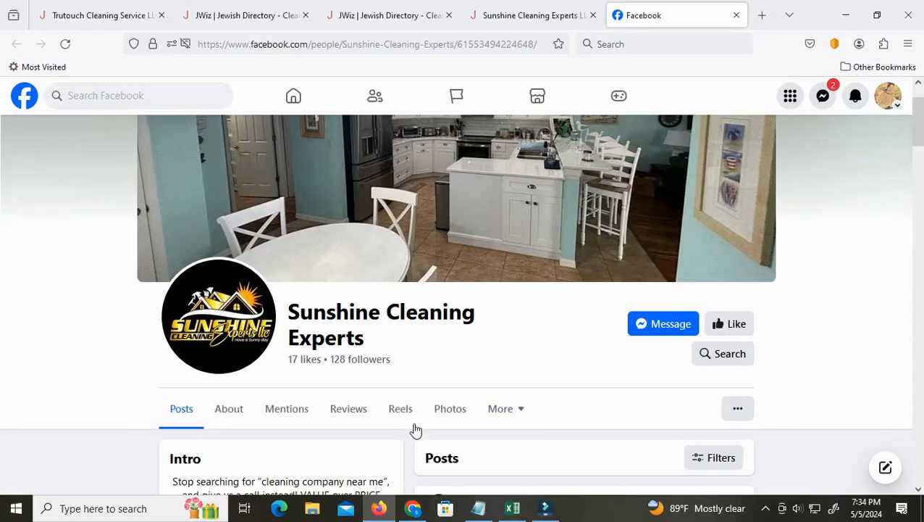
left_click(515, 6)
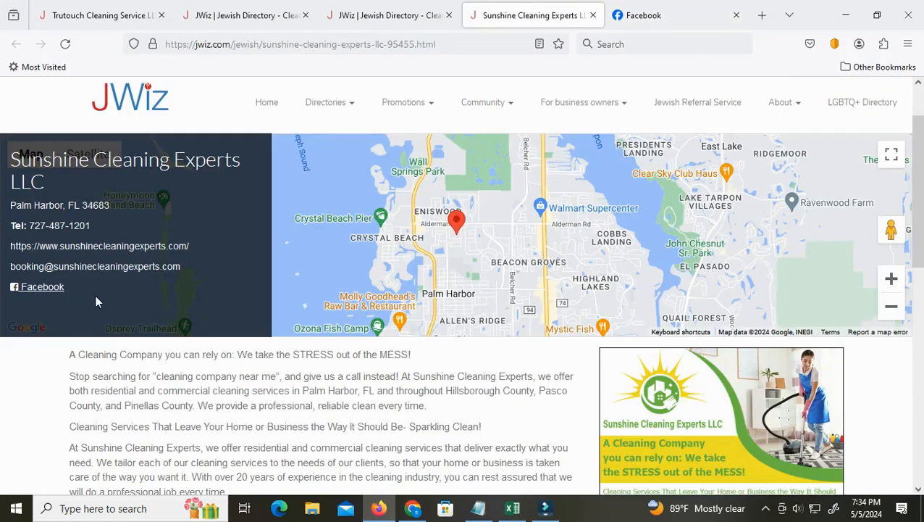
left_click(677, 6)
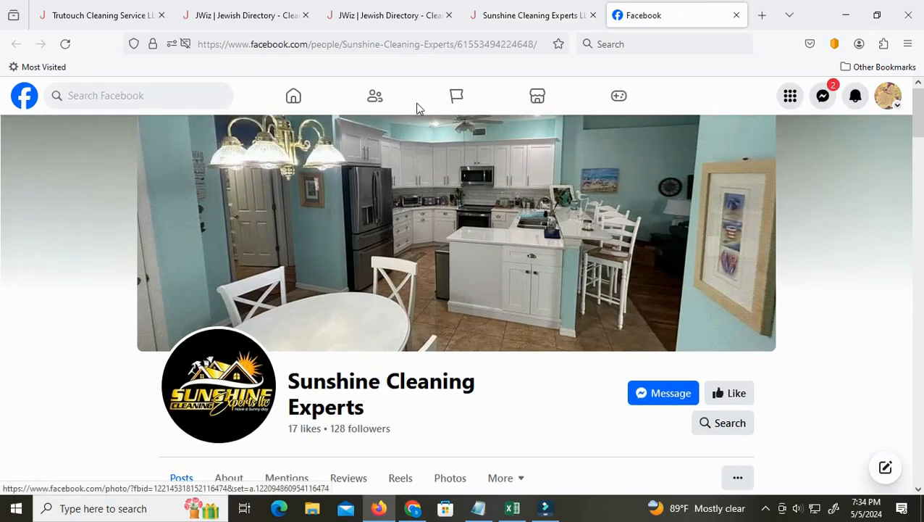
right_click(424, 44)
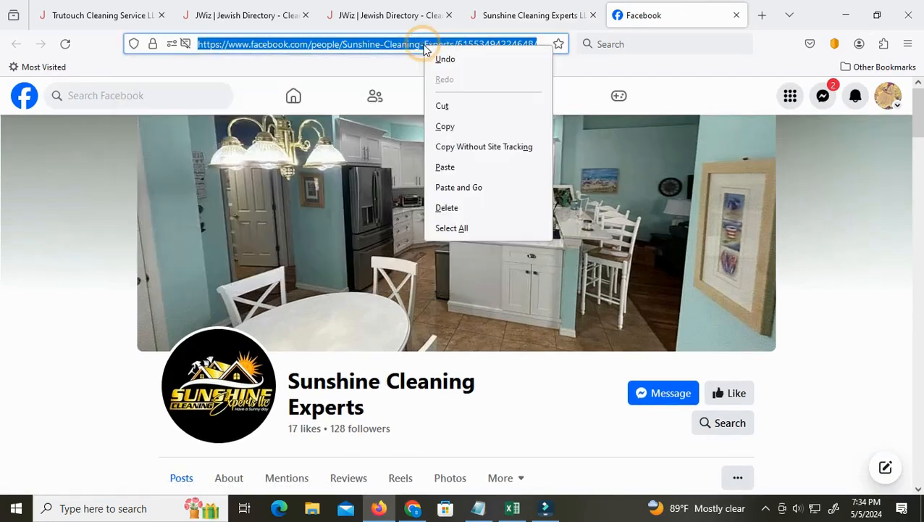
left_click(458, 128)
Paste the Facebook page URL into cell I2 of the Excel worksheet, under the insta heading
left_click(514, 510)
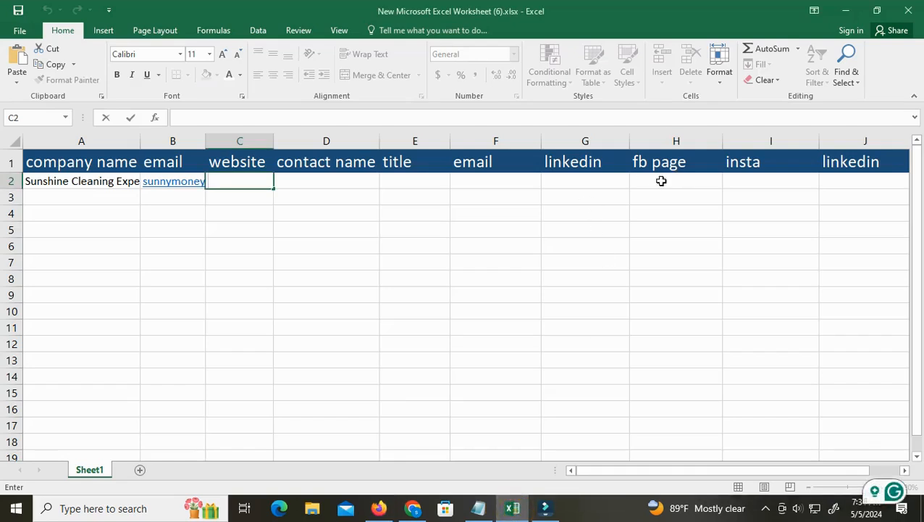
right_click(749, 182)
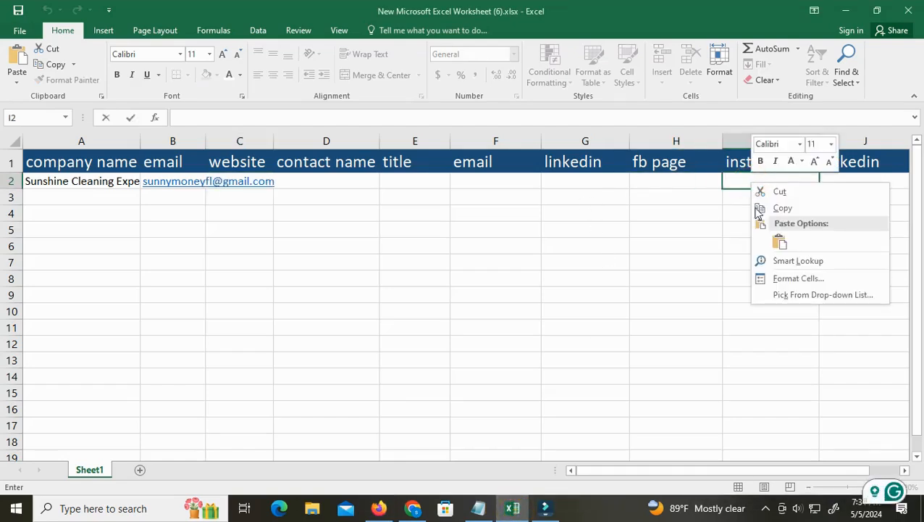
left_click(779, 241)
left_click(670, 244)
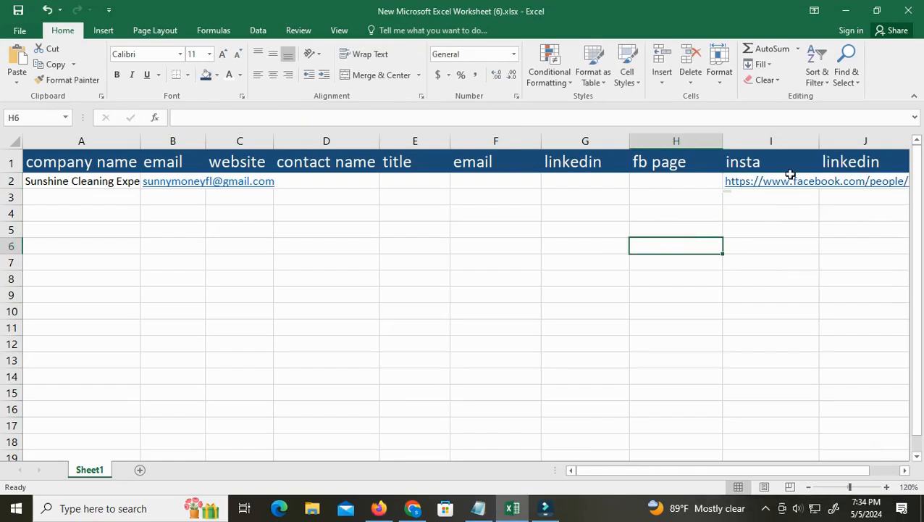
Paste the Facebook page URL into cell H2, under the fb page heading
double_click(642, 181)
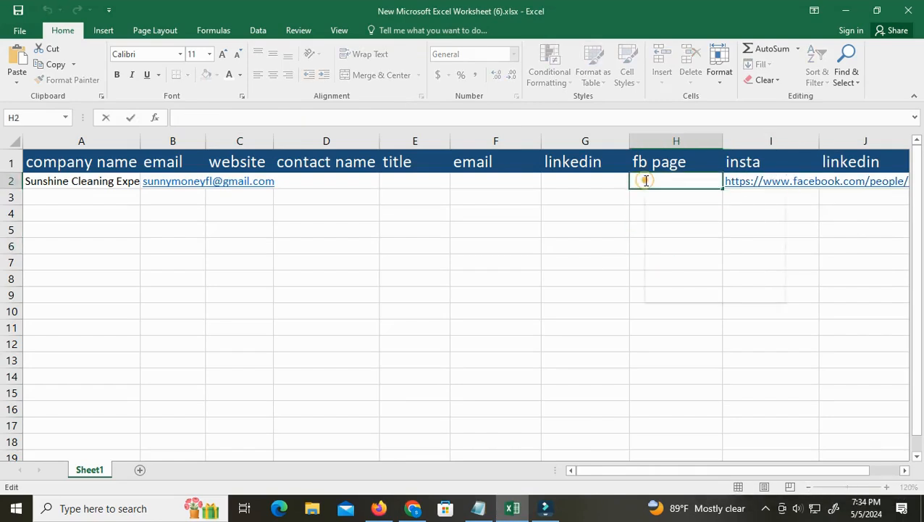
right_click(646, 181)
left_click(672, 245)
left_click(773, 225)
left_click(772, 181)
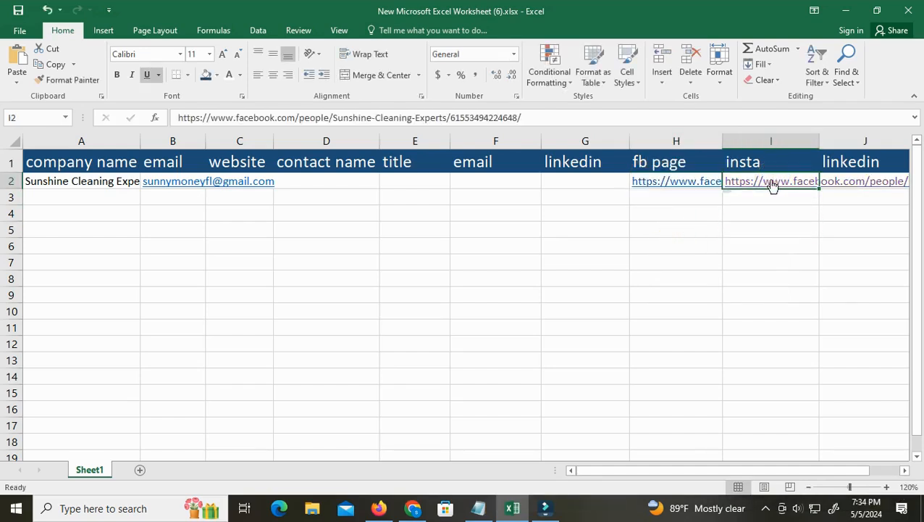
right_click(772, 181)
left_click(797, 466)
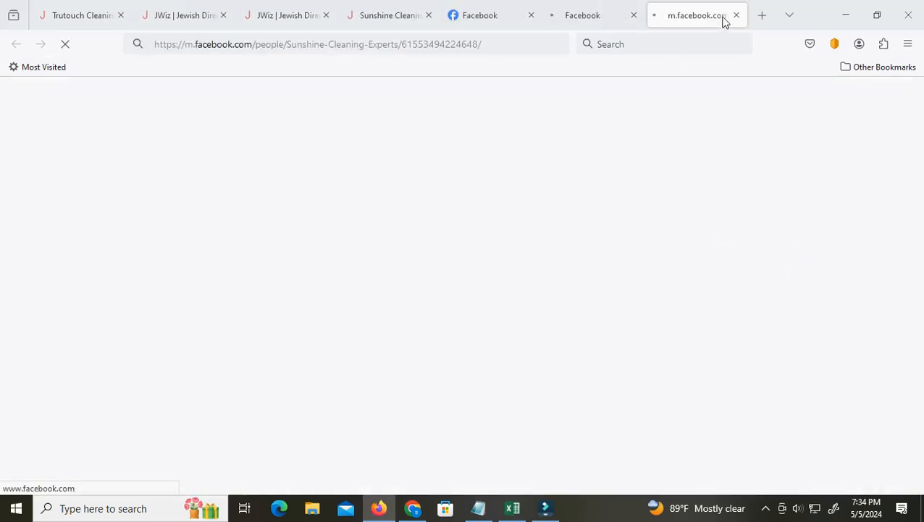
left_click(735, 16)
left_click(736, 15)
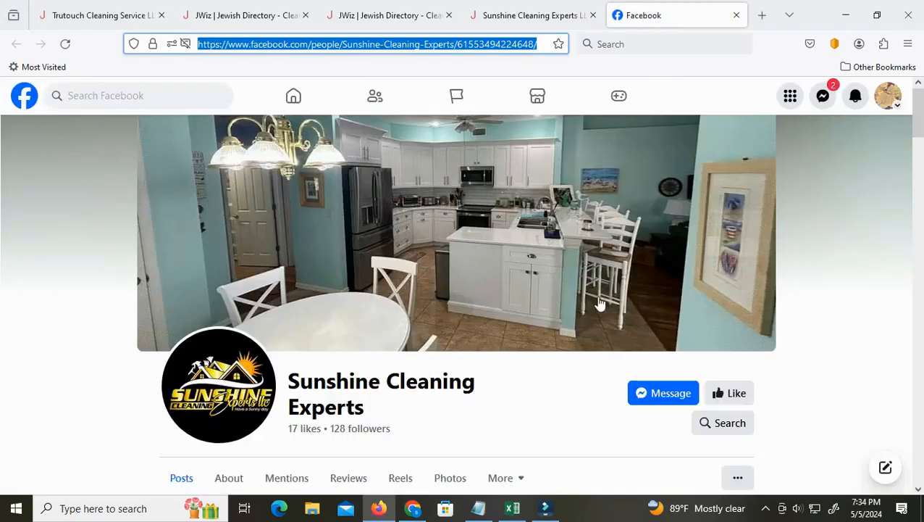
Return to the Excel worksheet and delete the misplaced Facebook link in cell I2, shifting the cells left
left_click(511, 510)
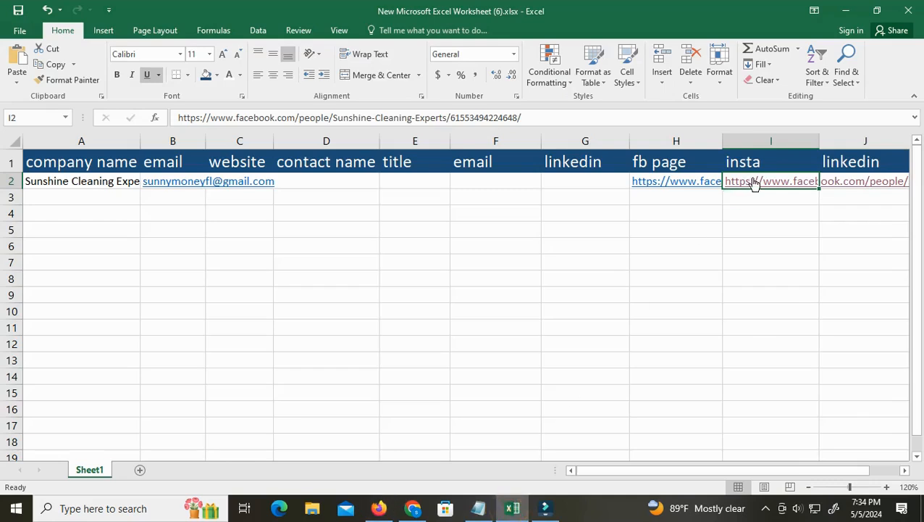
right_click(754, 181)
left_click(788, 299)
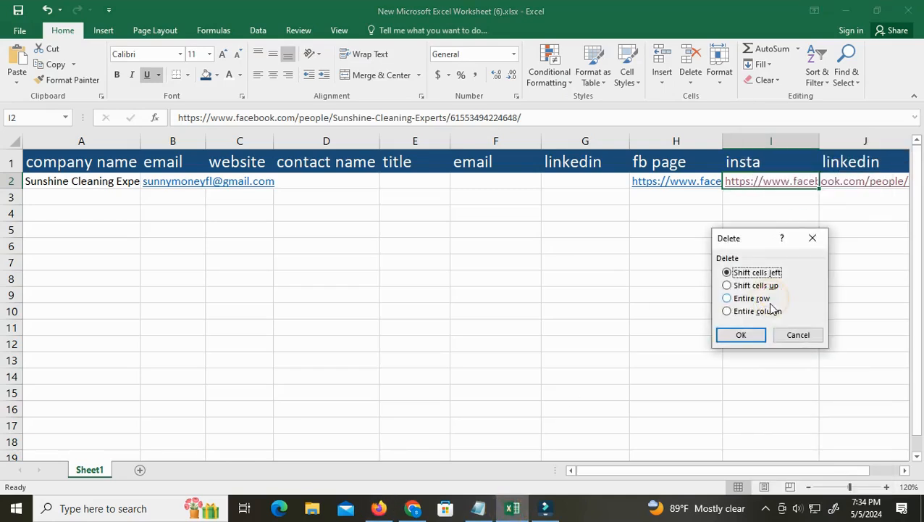
left_click(753, 335)
left_click(693, 262)
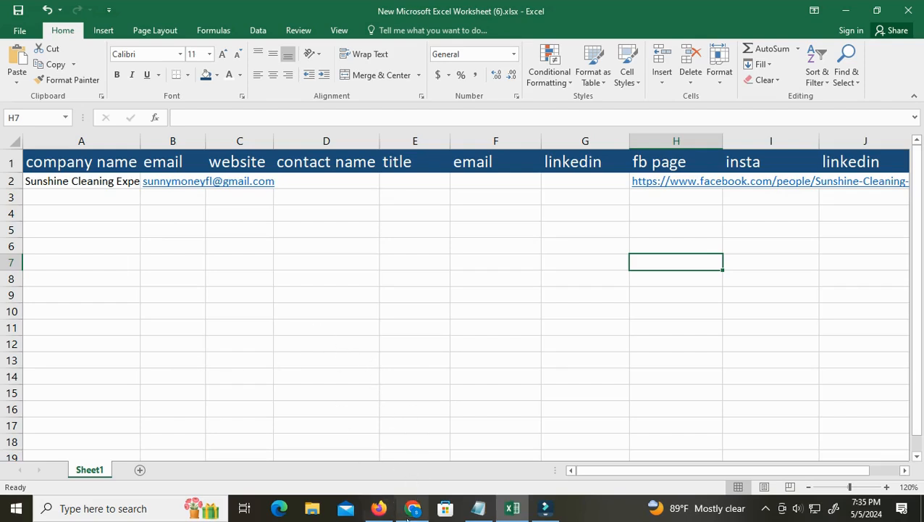
Review the Sunshine Cleaning Experts Facebook page and the Cleaning Services search results on JWiz
left_click(381, 509)
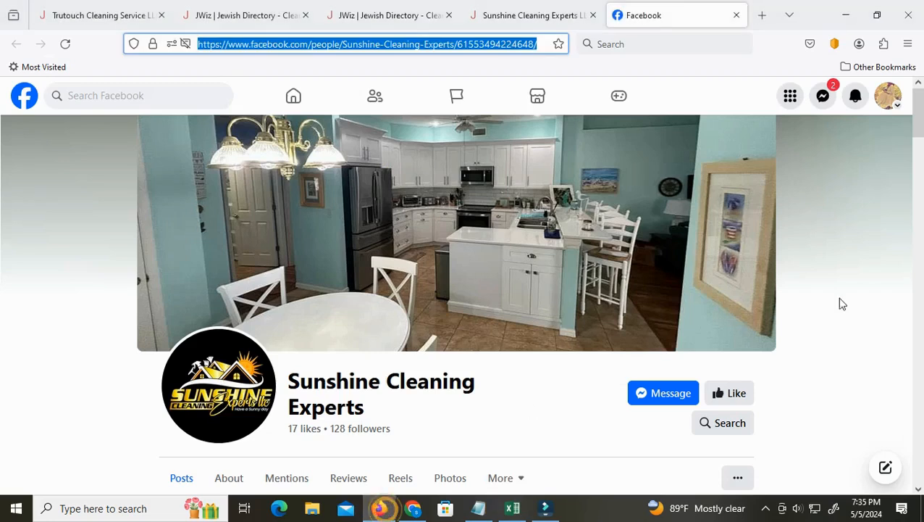
scroll(579, 366, "down", 3)
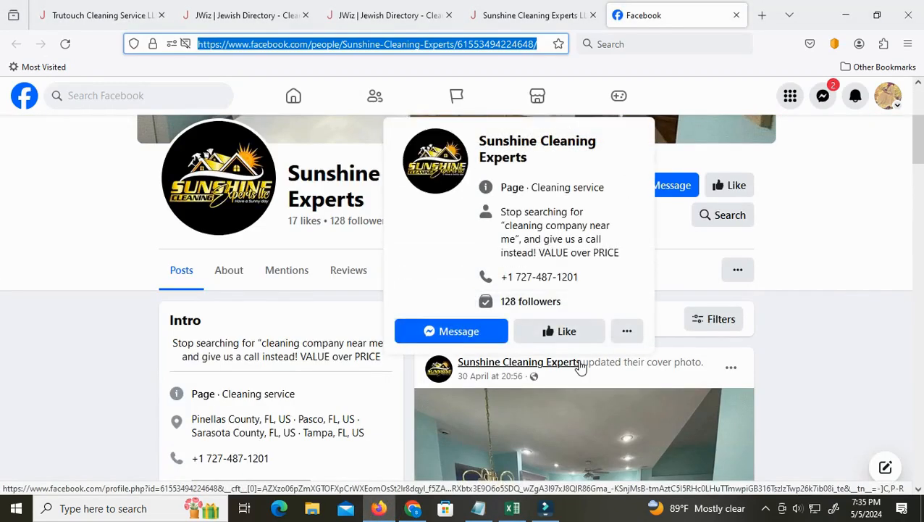
scroll(579, 365, "down", 3)
scroll(580, 366, "up", 3)
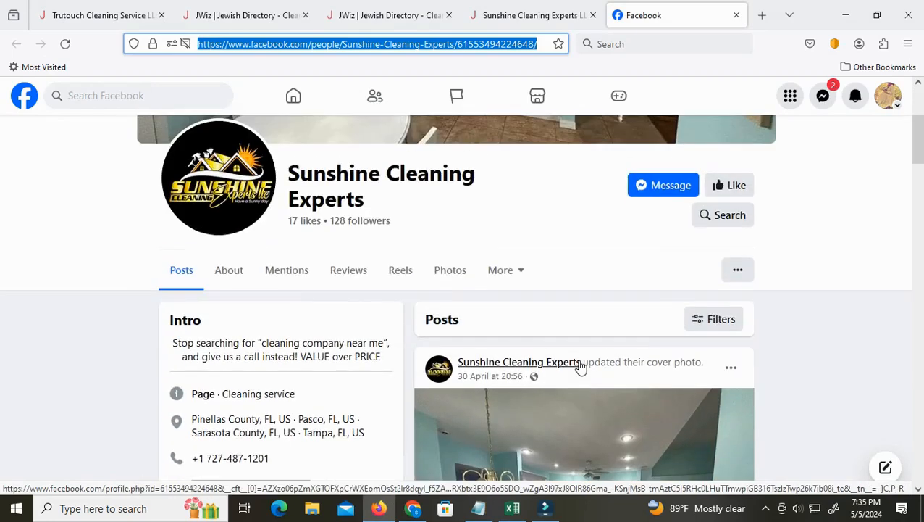
mouse_move(580, 366)
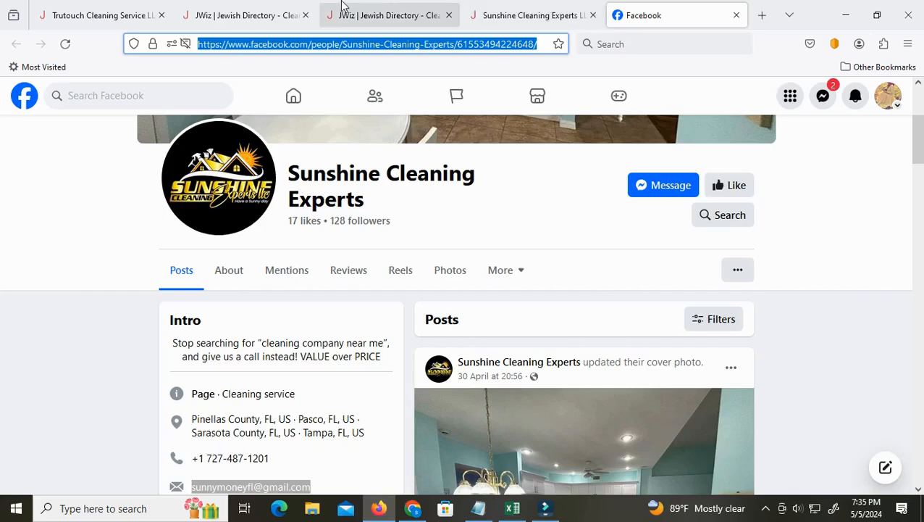
left_click(379, 9)
scroll(339, 353, "down", 3)
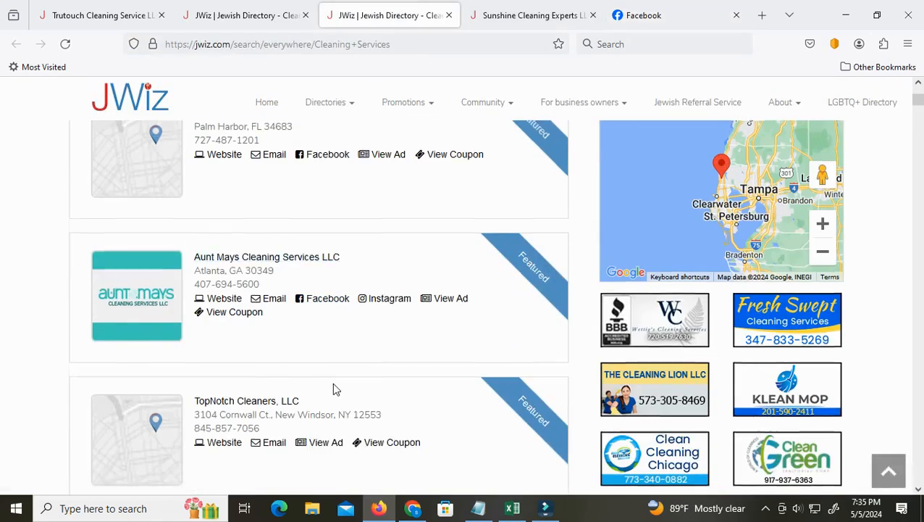
scroll(333, 381, "up", 3)
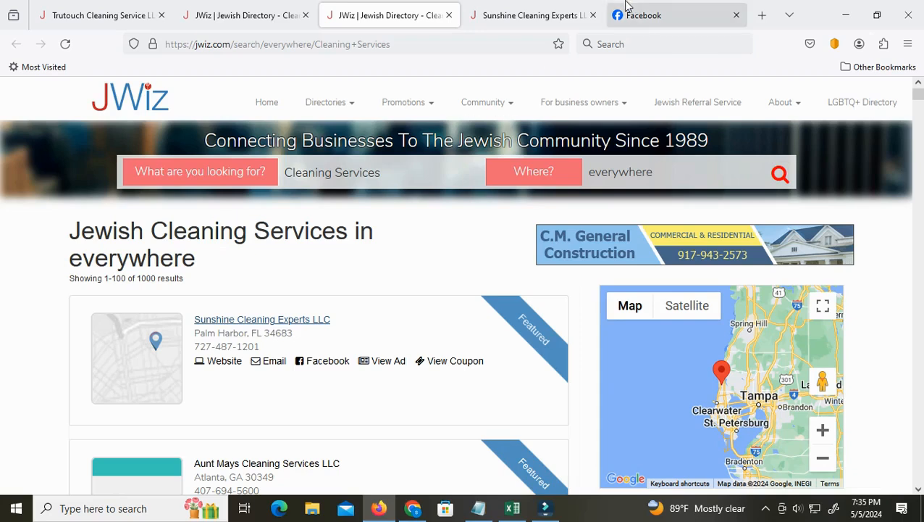
Examine the page transparency information in the About section of the Sunshine Cleaning Experts Facebook page
left_click(655, 17)
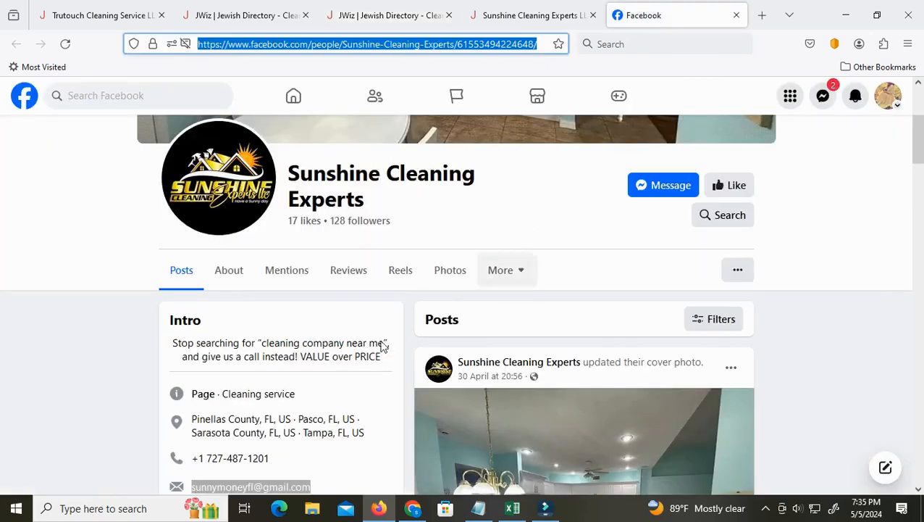
left_click(230, 282)
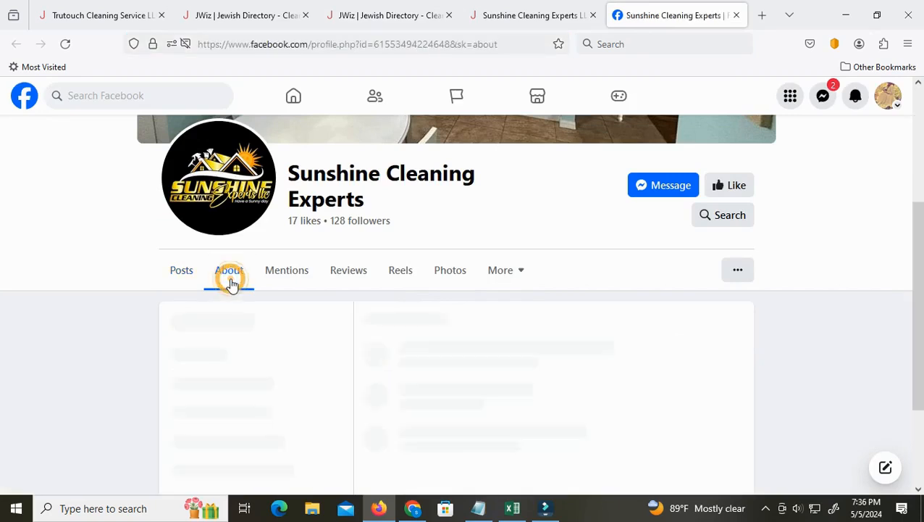
left_click(210, 387)
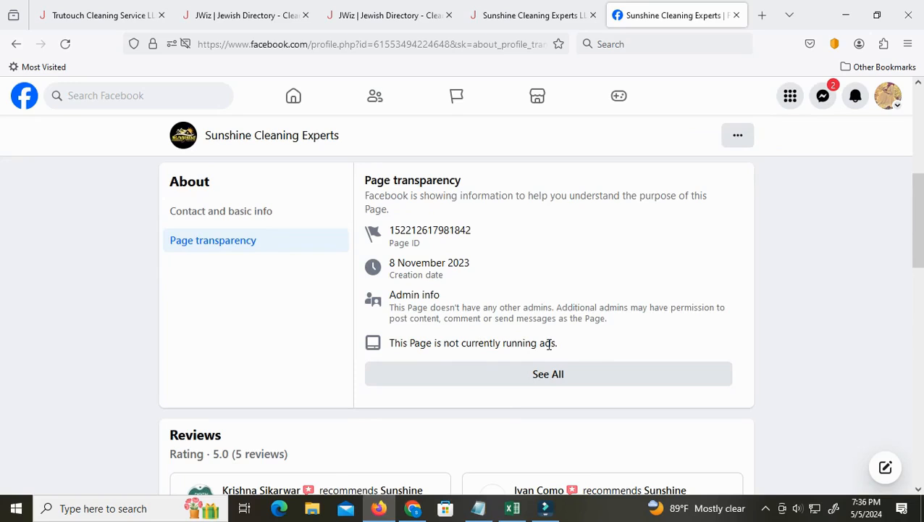
scroll(549, 345, "up", 5)
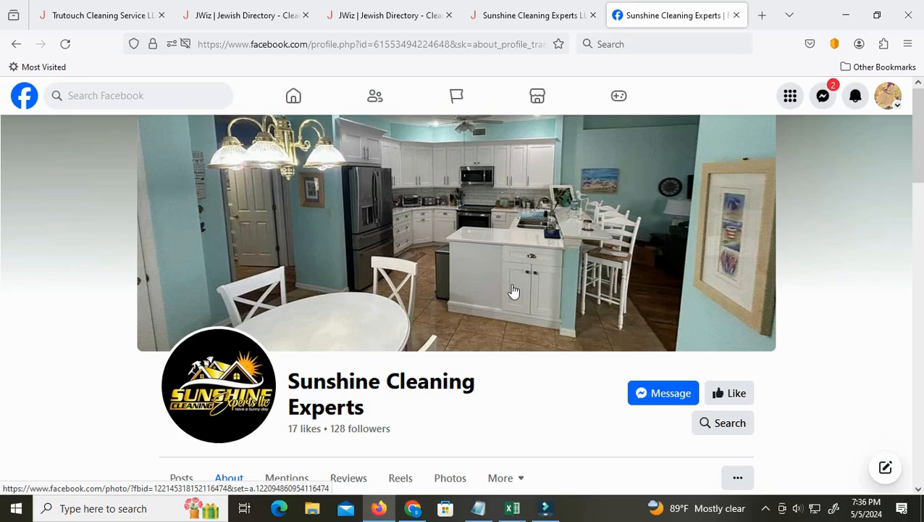
Check the lead row in the Excel worksheet, then switch to Apollo's People search in Chrome
left_click(513, 508)
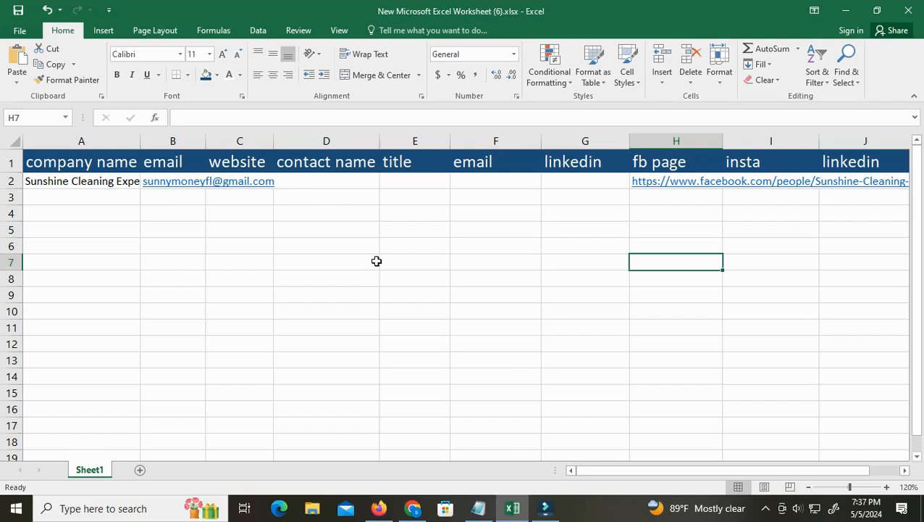
left_click(413, 510)
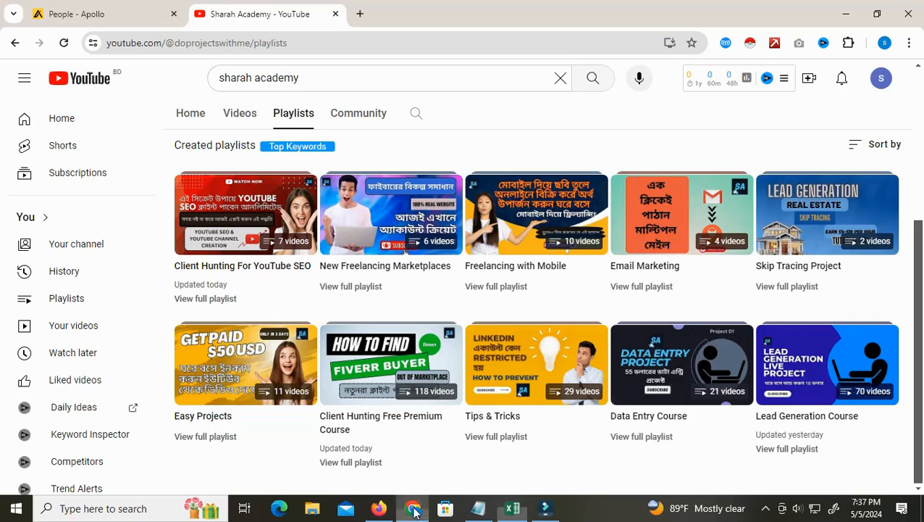
left_click(118, 13)
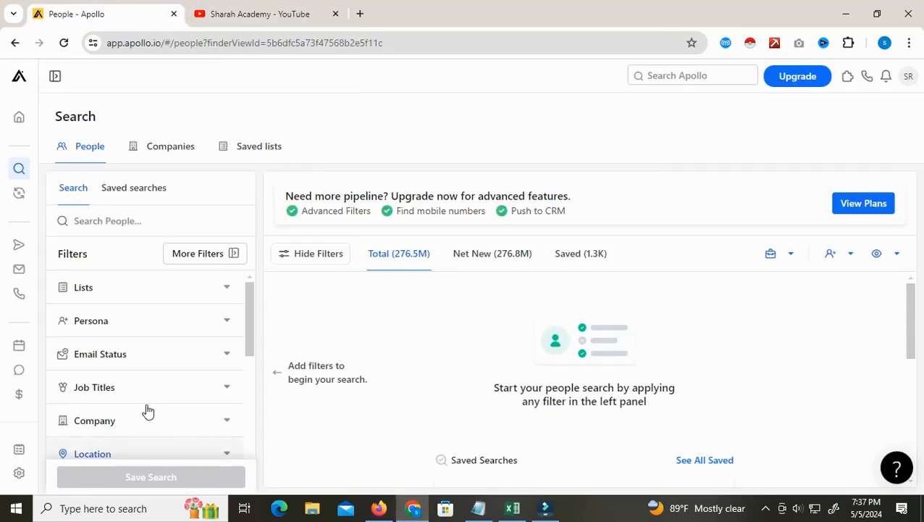
Expand the Company filter in Apollo's People search
scroll(129, 397, "down", 1)
scroll(127, 400, "down", 1)
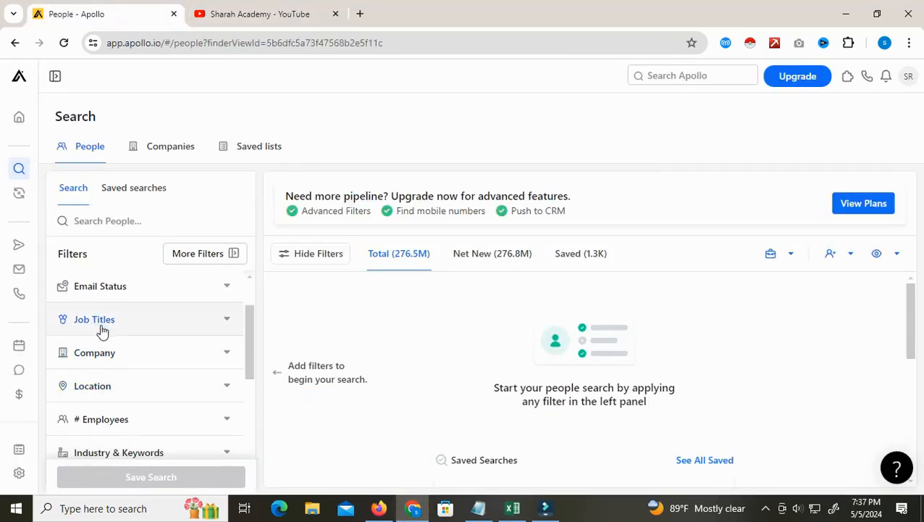
scroll(116, 420, "down", 2)
scroll(101, 355, "up", 2)
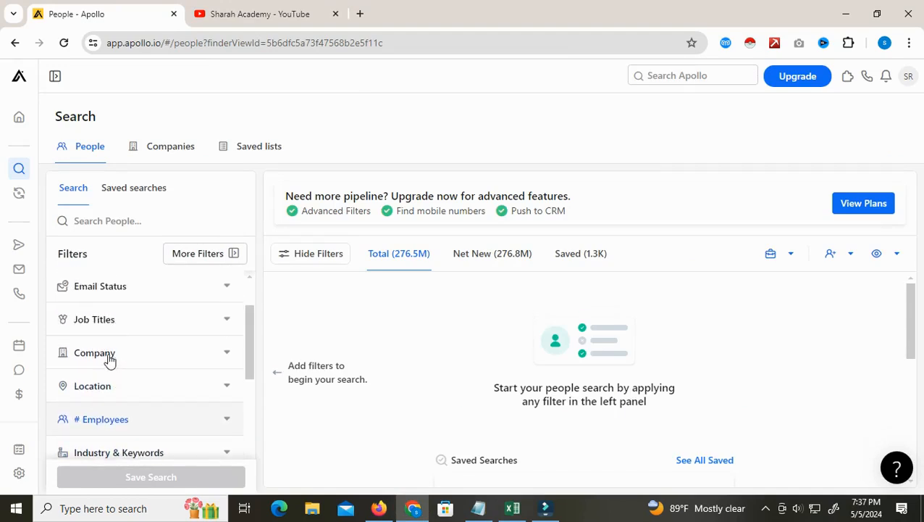
left_click(105, 355)
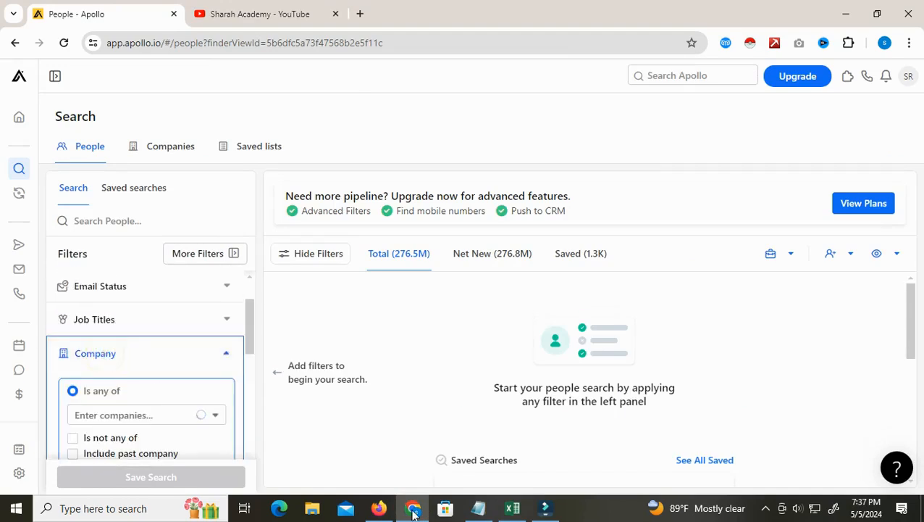
Copy the company name from the Sunshine Cleaning Experts Facebook page in Firefox and search for it in Apollo's Company filter in Chrome
left_click(389, 511)
left_click_drag(292, 375, 366, 407)
right_click(339, 401)
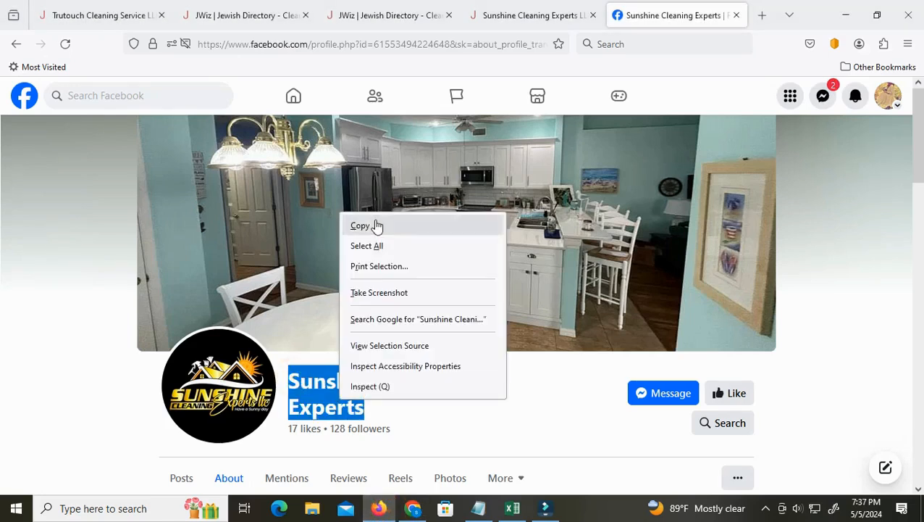
left_click(376, 224)
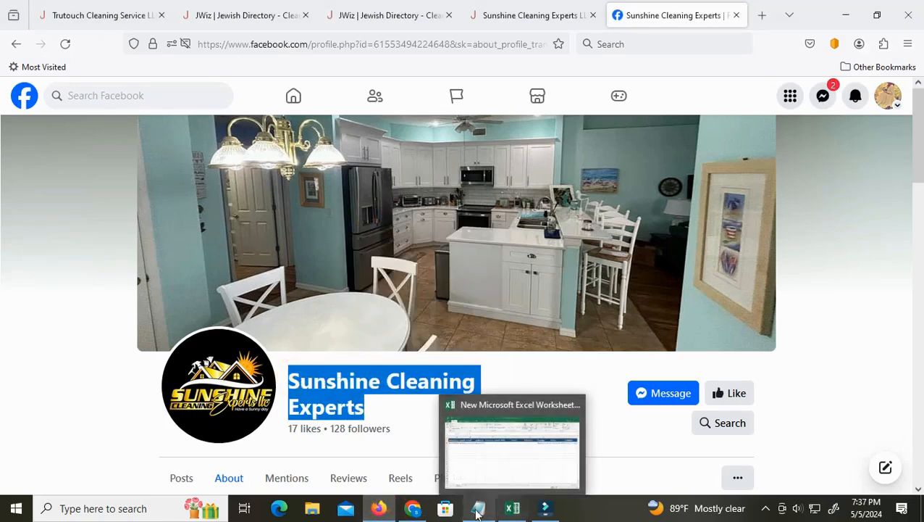
left_click(413, 508)
left_click(97, 414)
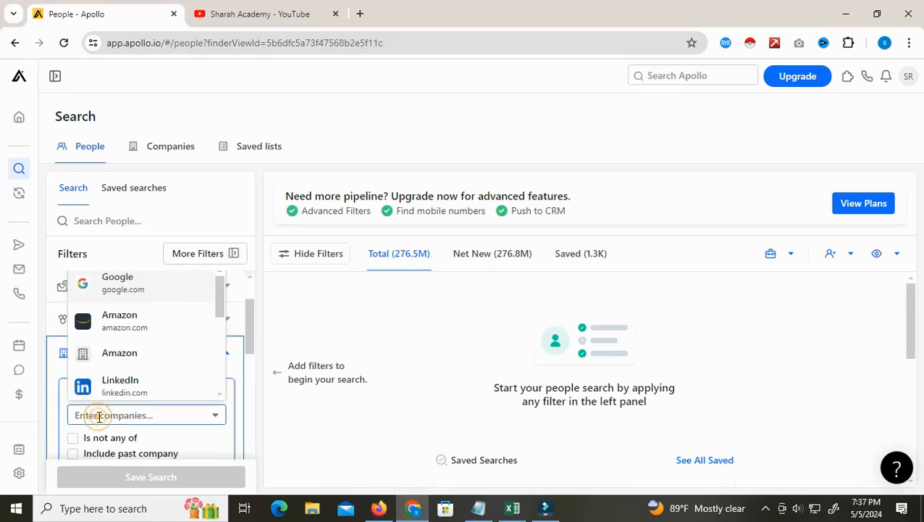
key("ctrl+v")
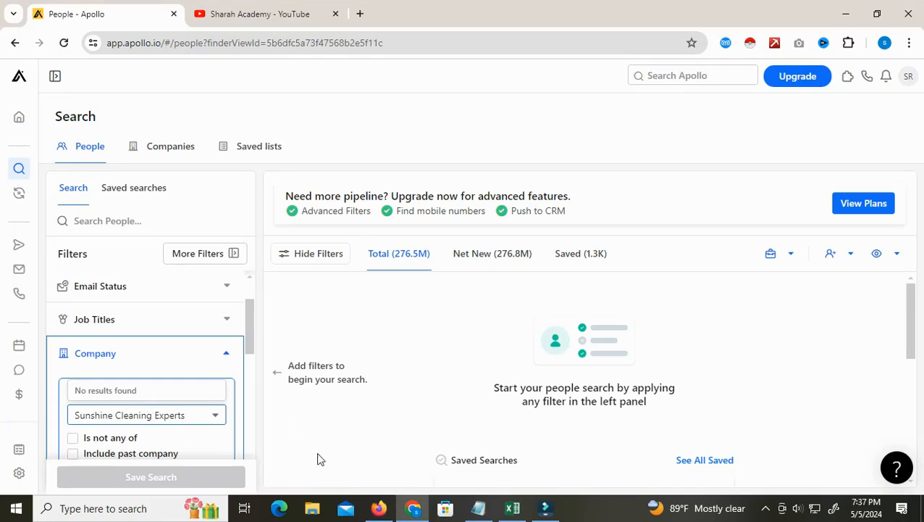
Switch back to Firefox and review the first listings in the JWiz Cleaning Offices results
left_click(378, 508)
left_click(219, 12)
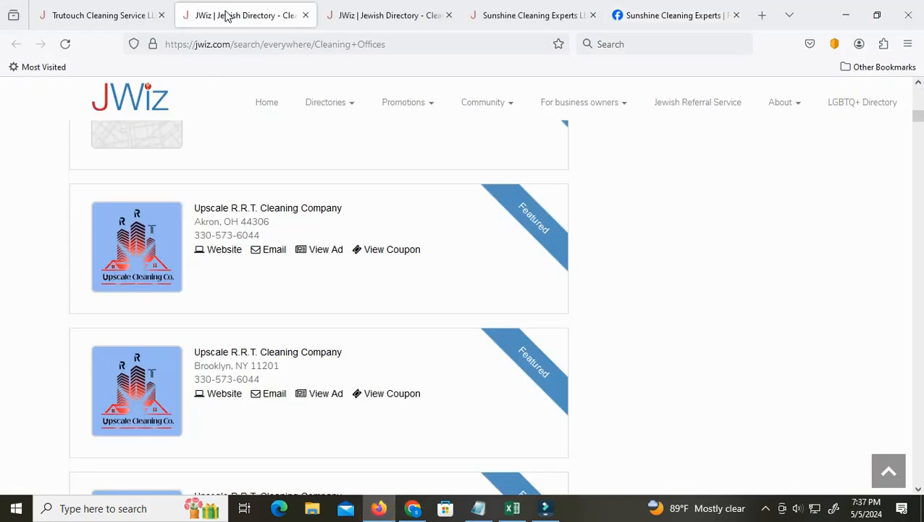
scroll(276, 302, "up", 10)
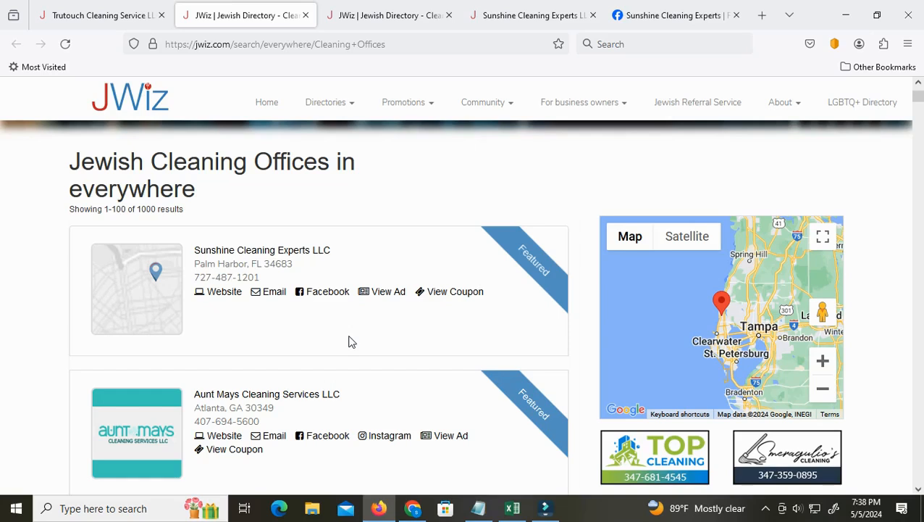
Switch to the Excel worksheet and go through the contact name, title, email and linkedin cells of row 2
left_click(511, 507)
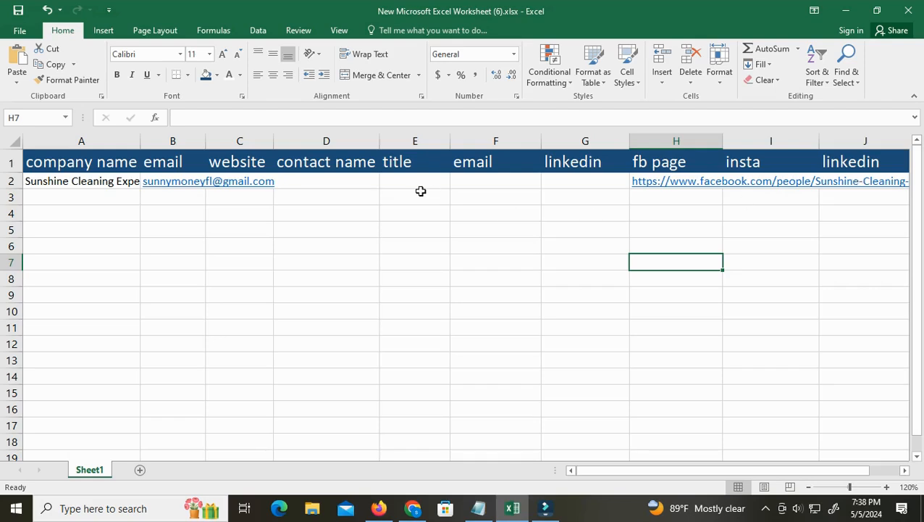
double_click(311, 180)
double_click(310, 180)
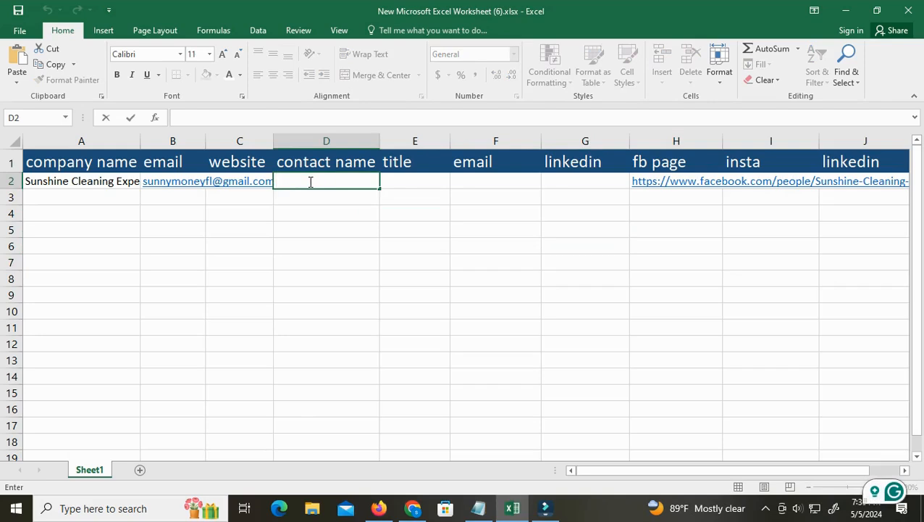
left_click(413, 179)
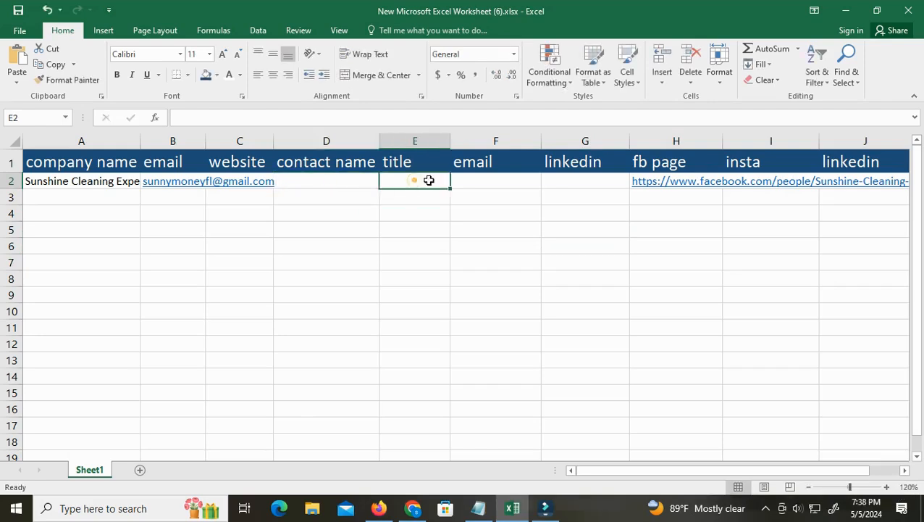
left_click(478, 180)
double_click(482, 181)
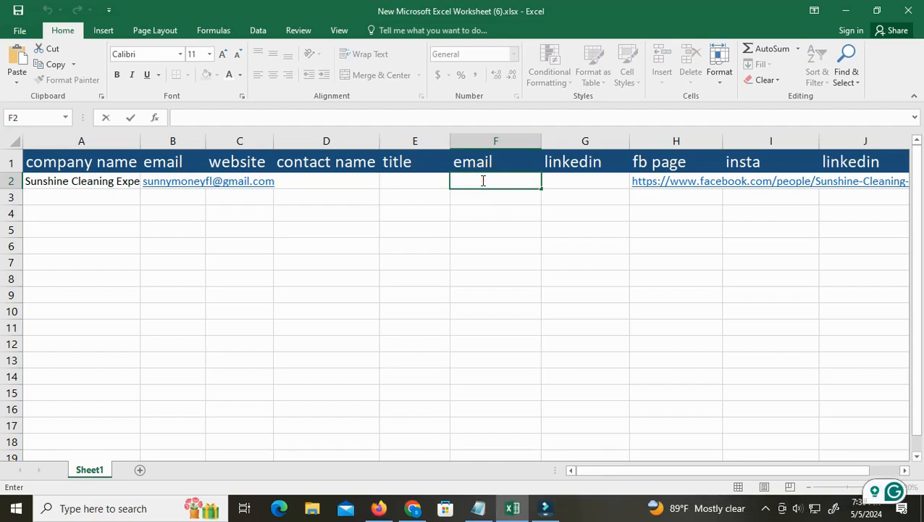
left_click(578, 179)
double_click(578, 180)
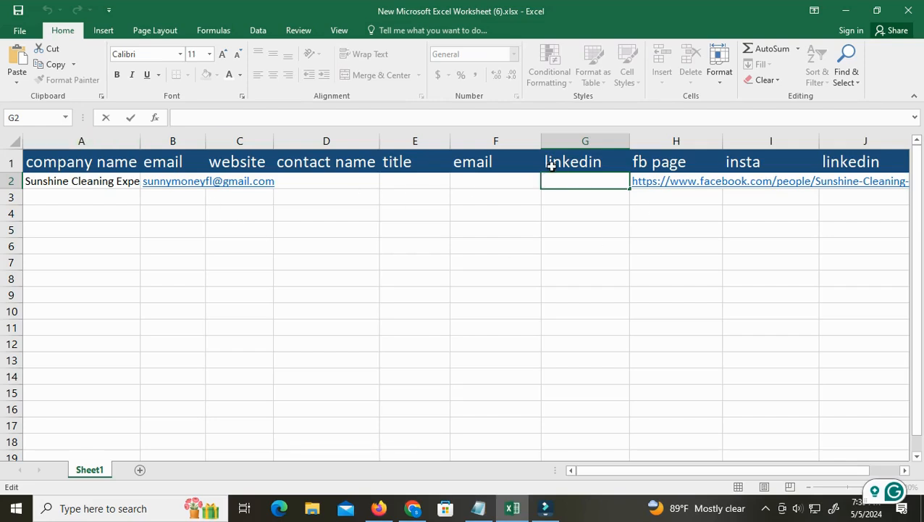
Switch to JWiz in Firefox and go back from the Trutouch Cleaning Service LLC listing to the home page
left_click(378, 511)
scroll(345, 392, "up", 2)
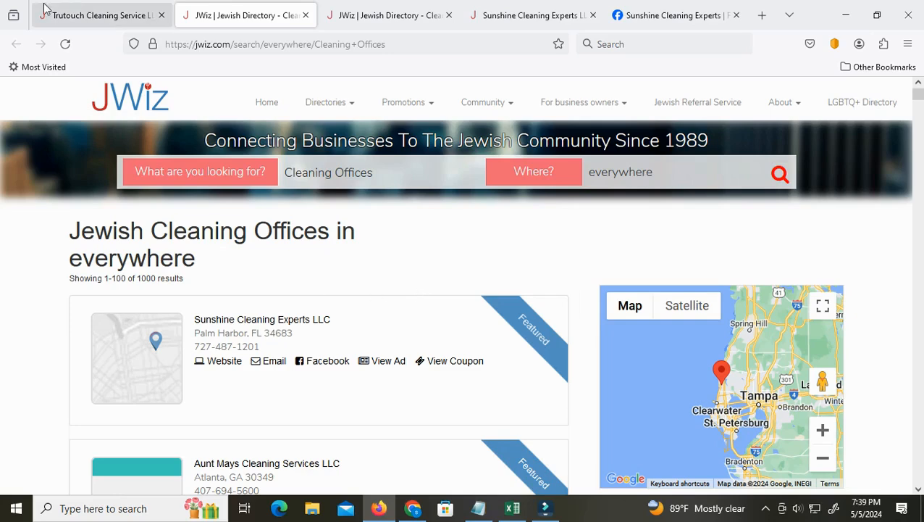
left_click(97, 14)
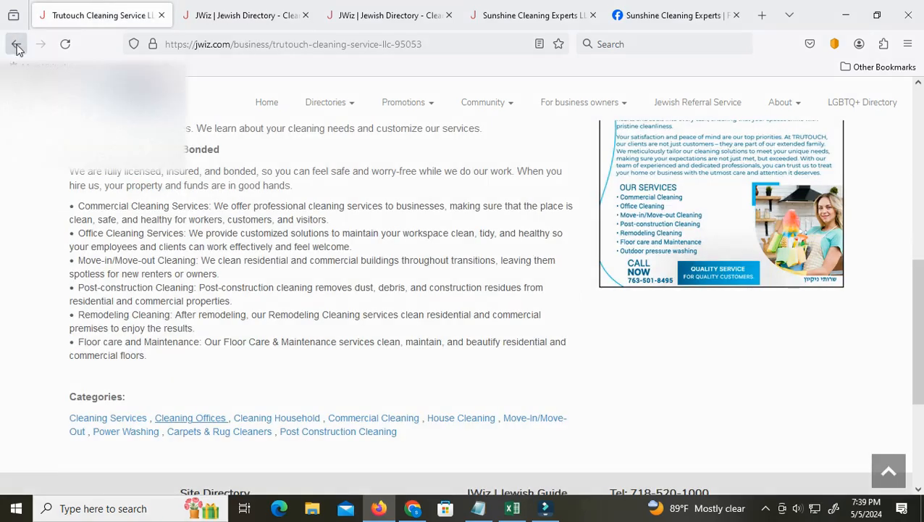
left_click(16, 44)
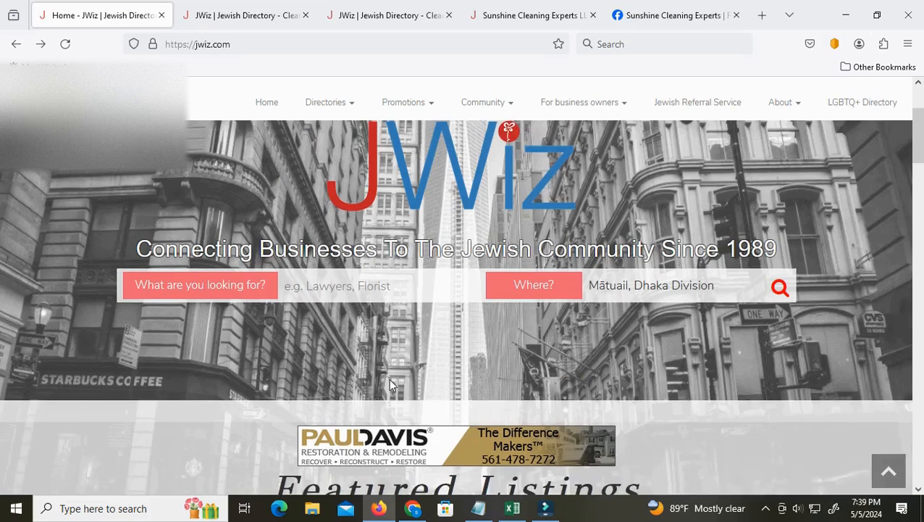
Open the Global Roofing & Contracting LLC listing from the JWiz home page
scroll(388, 384, "down", 5)
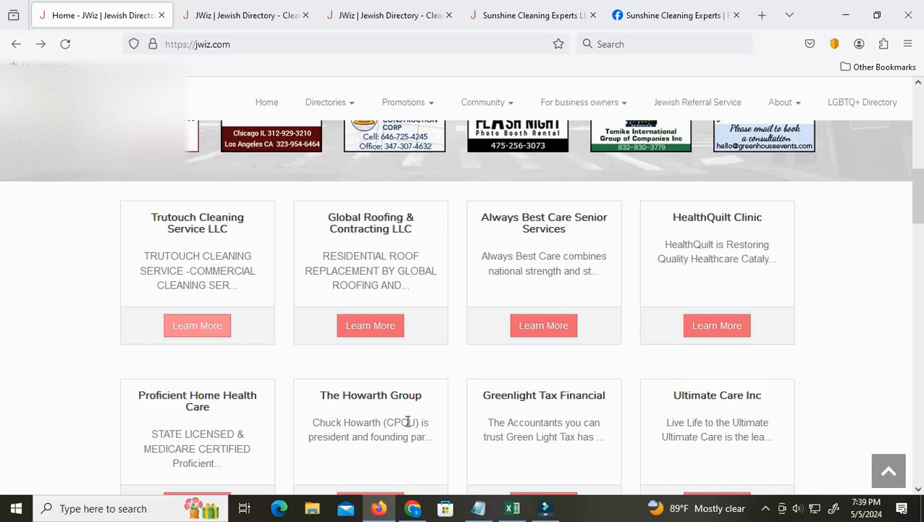
scroll(606, 417, "down", 2)
scroll(596, 423, "up", 4)
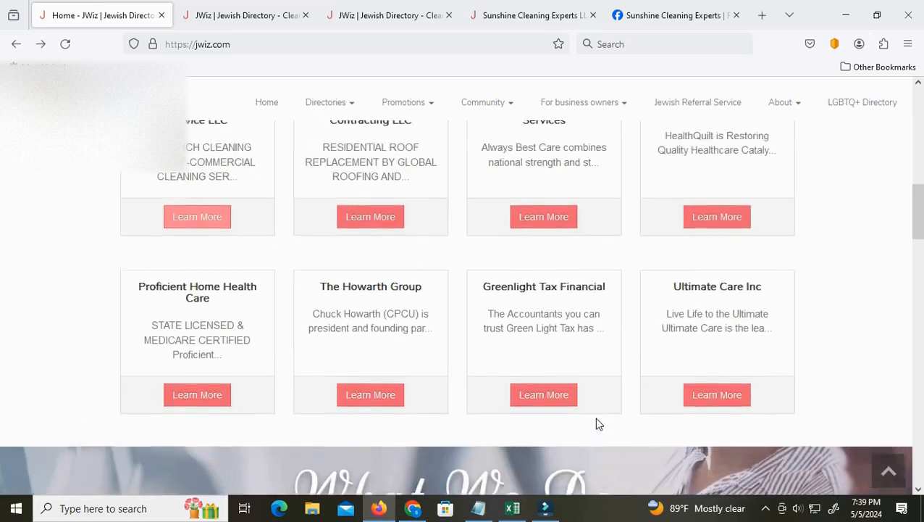
left_click(371, 394)
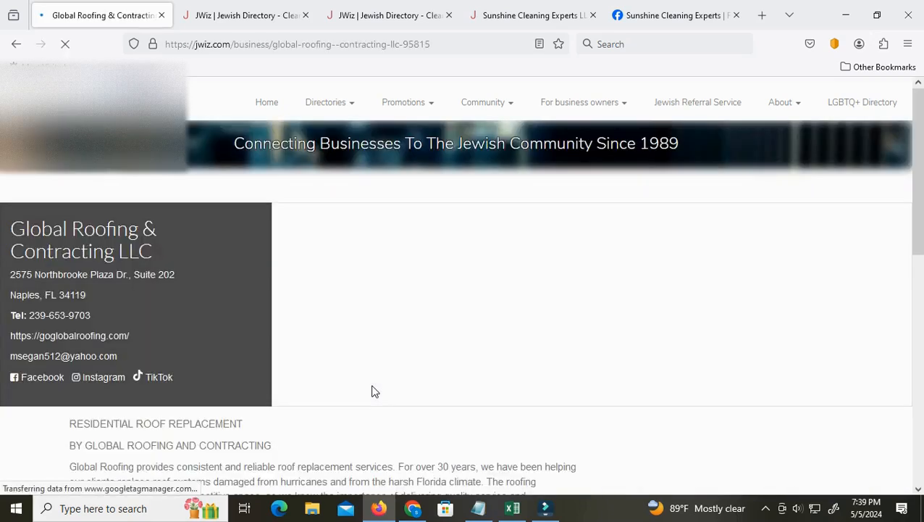
Open the Roofing category of the Global Roofing & Contracting LLC listing in a new tab
scroll(370, 377, "down", 7)
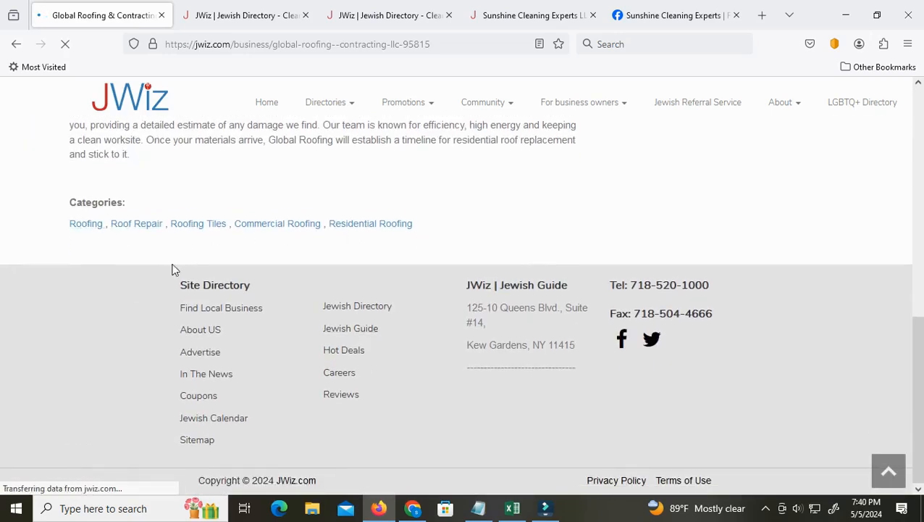
right_click(86, 227)
left_click(108, 241)
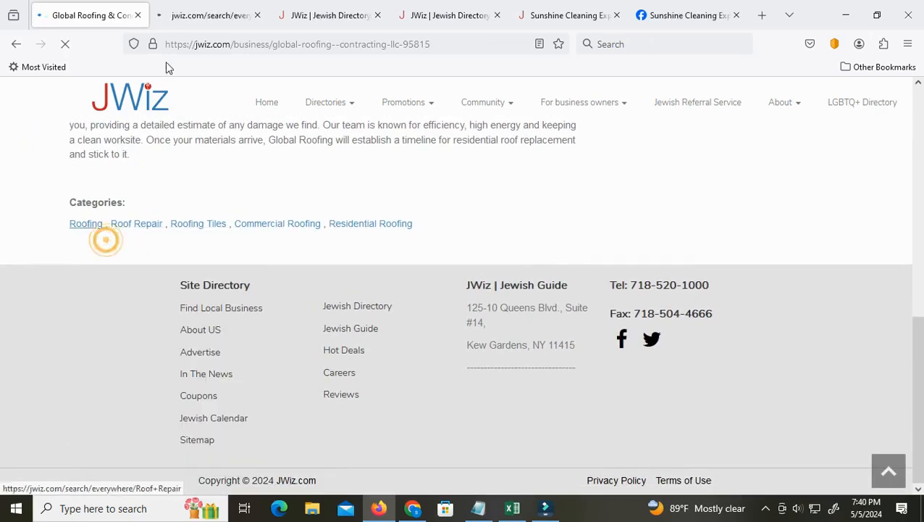
Show the Roofing results and close the old JWiz Cleaning, Sunshine Cleaning Experts and Facebook tabs
left_click(204, 11)
left_click(377, 15)
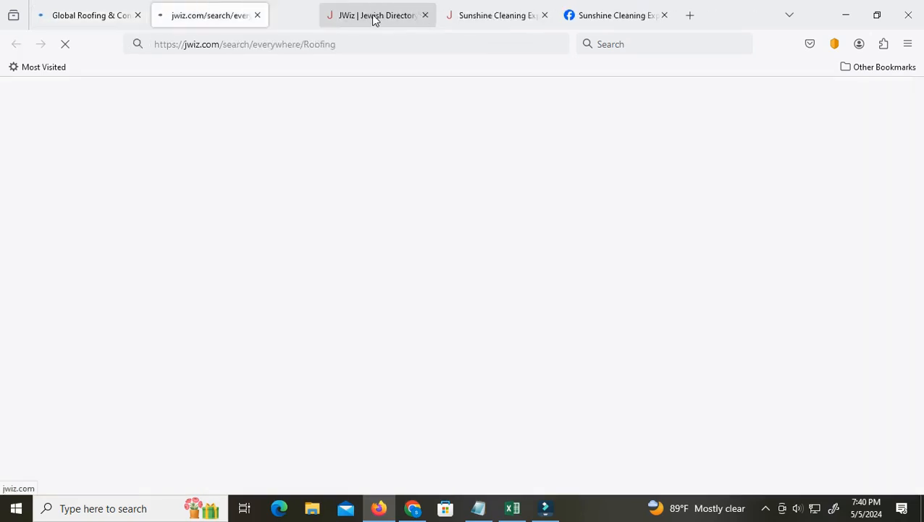
left_click(375, 17)
left_click(376, 18)
left_click(376, 19)
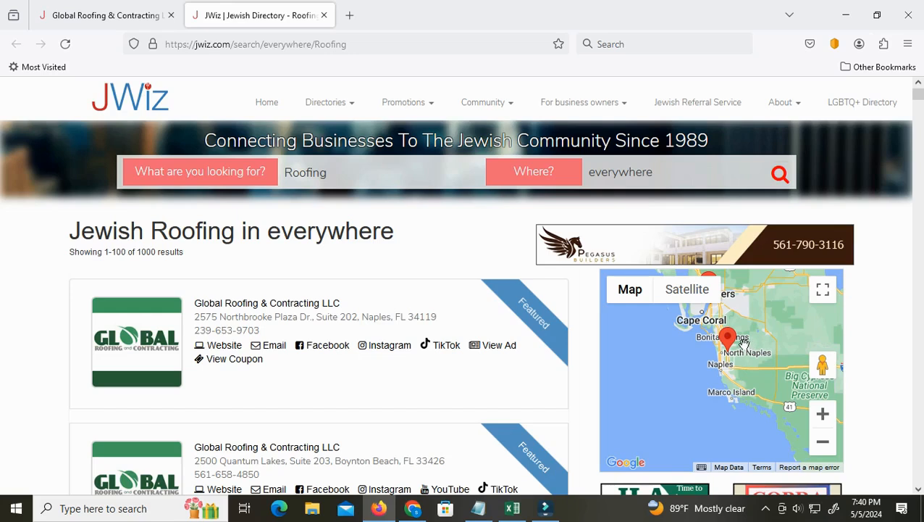
left_click(766, 508)
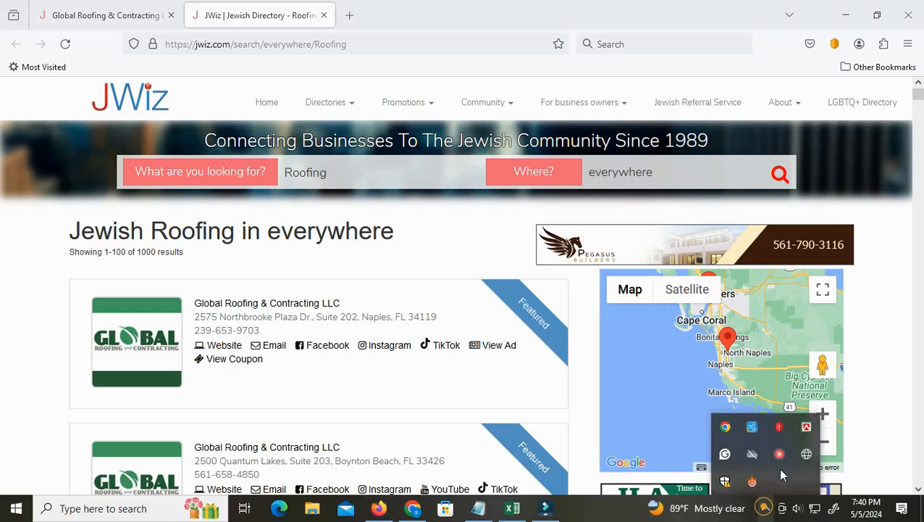